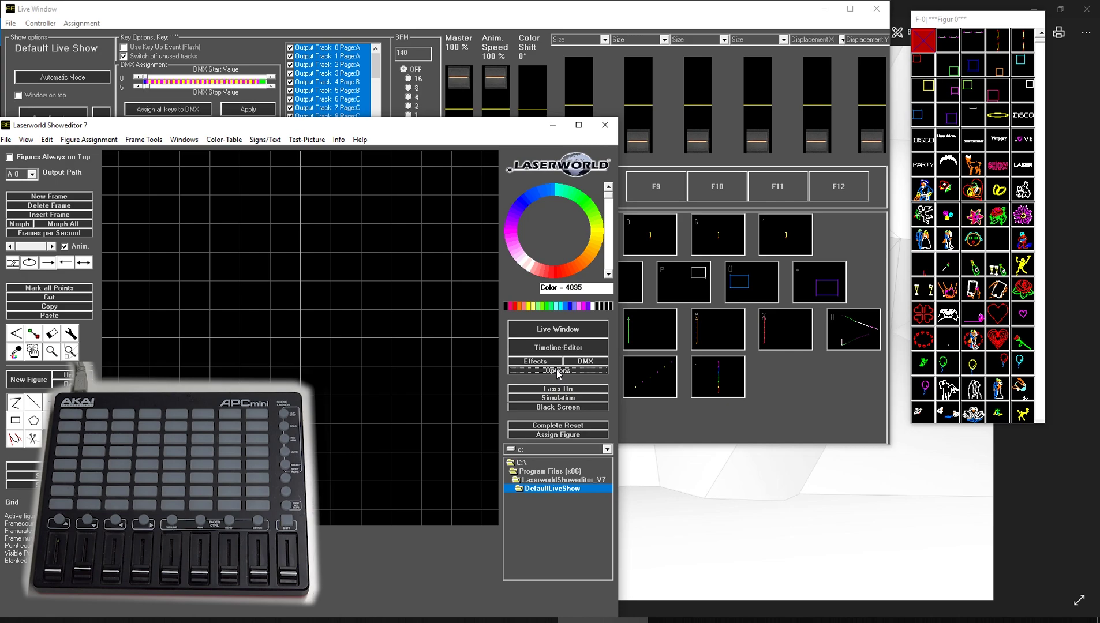
Step: Bring the Live Window forward, then switch back to the Showeditor main window
{"action": "left_click", "coordinate": [640, 20]}
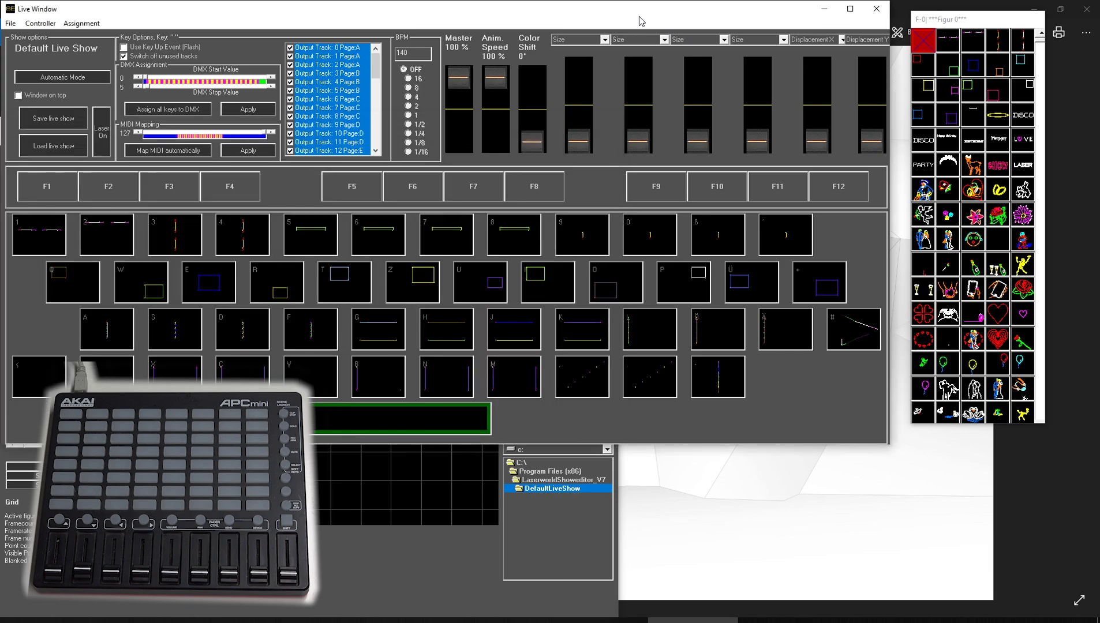
{"action": "left_click", "coordinate": [419, 576]}
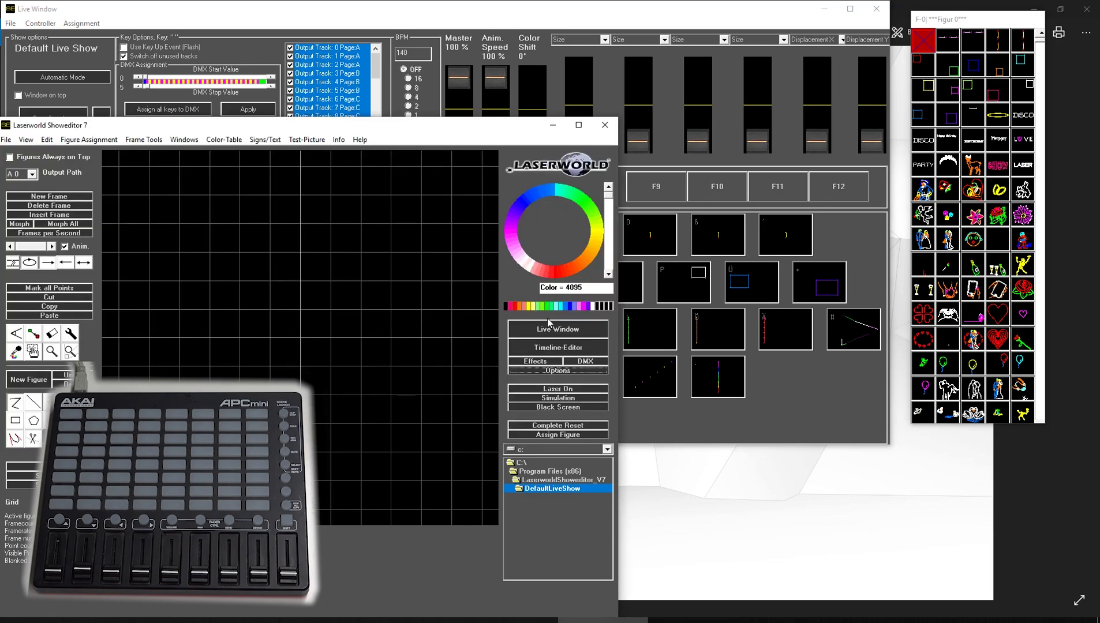
Step: In Options on the MIDI/DMX tab, set APC MINI as the MIDI input device
{"action": "left_click", "coordinate": [558, 371]}
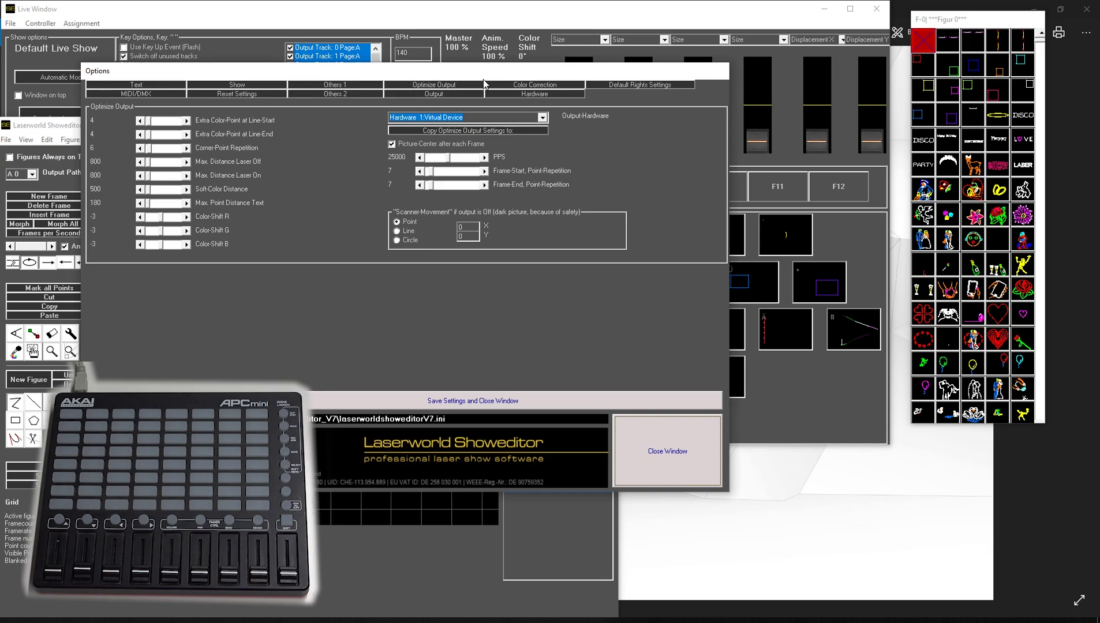
{"action": "left_click", "coordinate": [139, 94]}
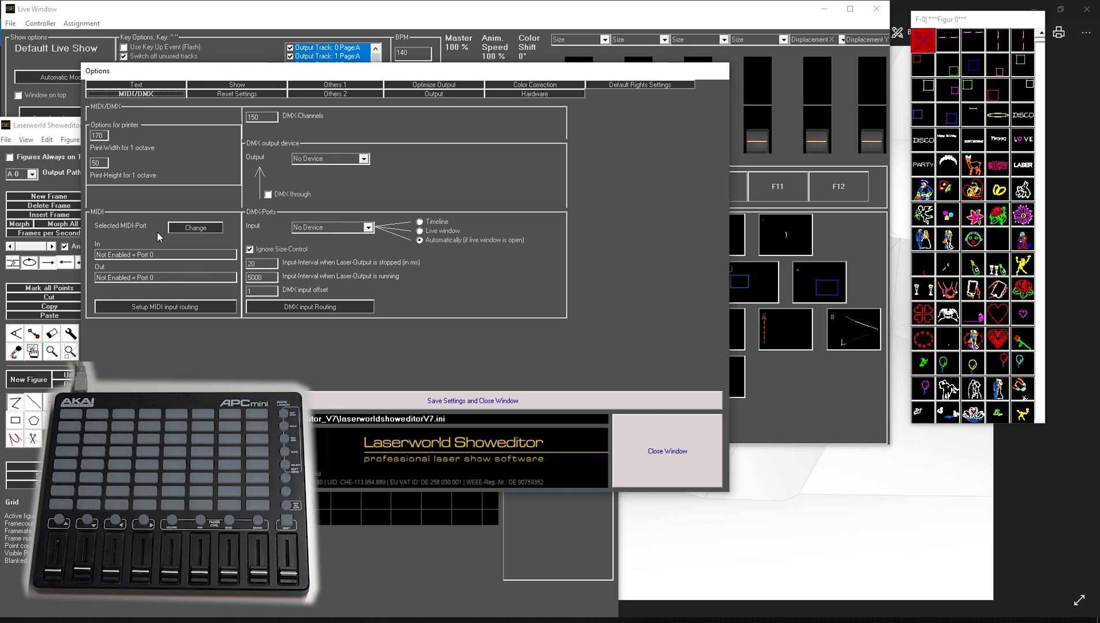
{"action": "left_click", "coordinate": [196, 229]}
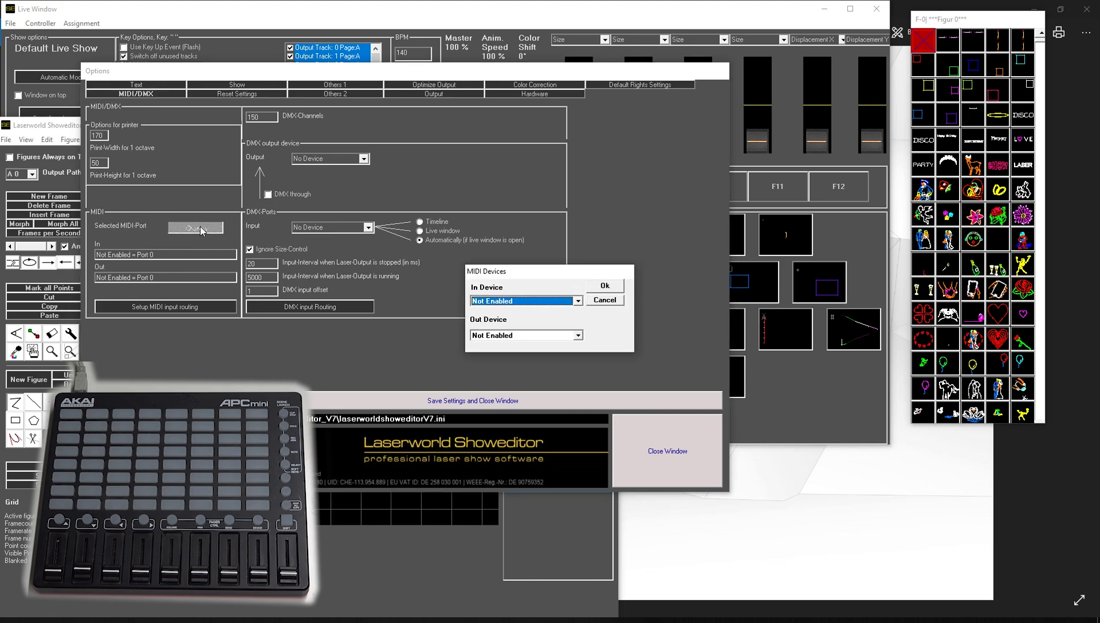
{"action": "left_click", "coordinate": [578, 301]}
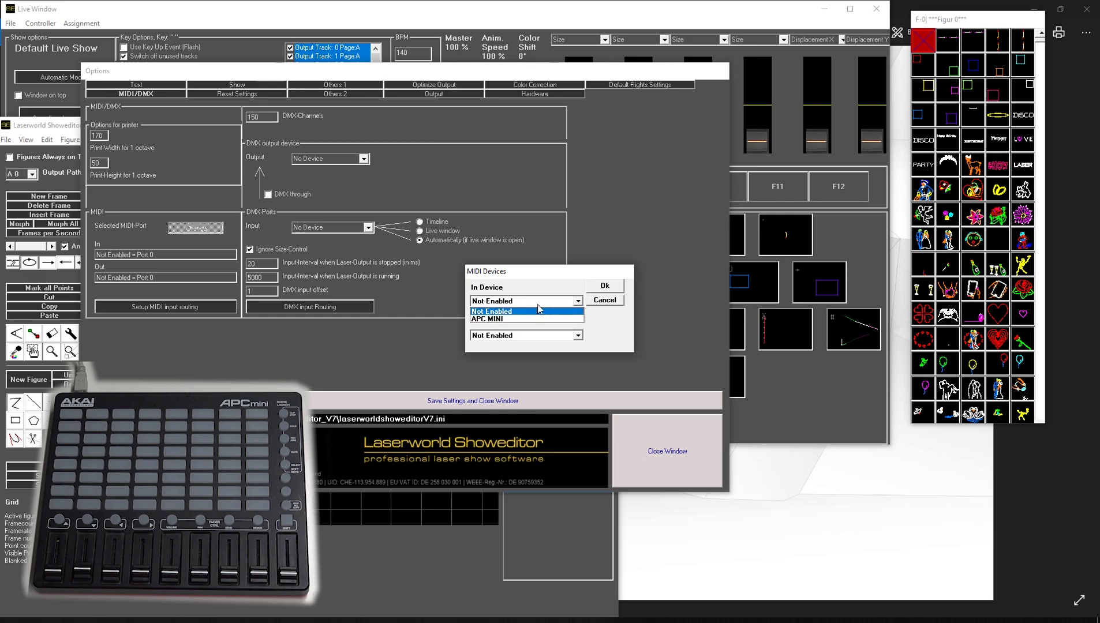
{"action": "left_click", "coordinate": [525, 319]}
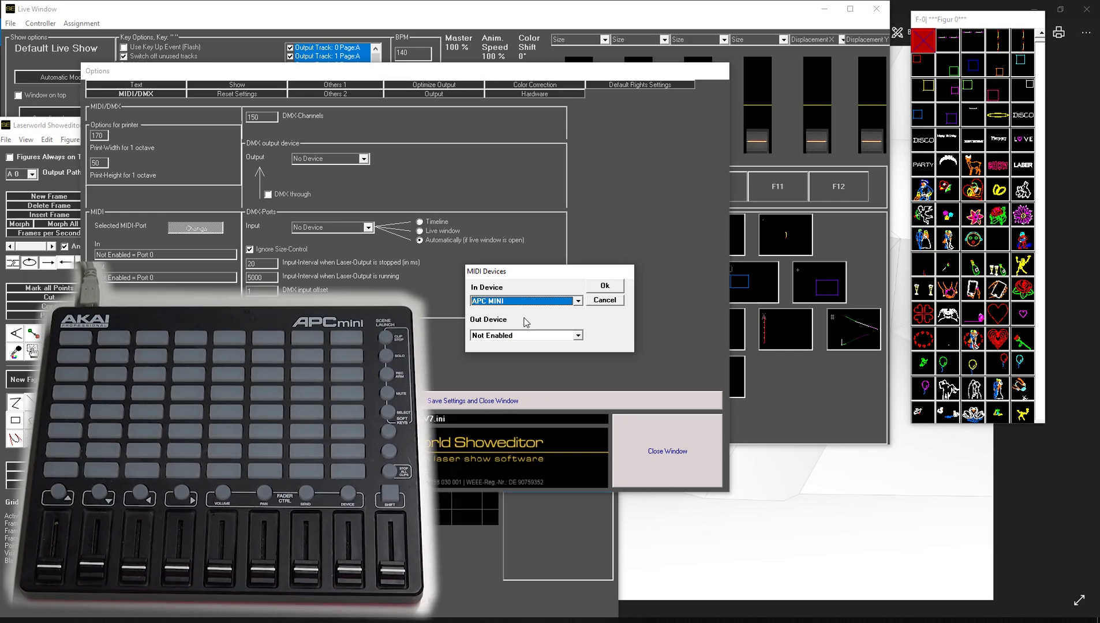
{"action": "left_click", "coordinate": [606, 285]}
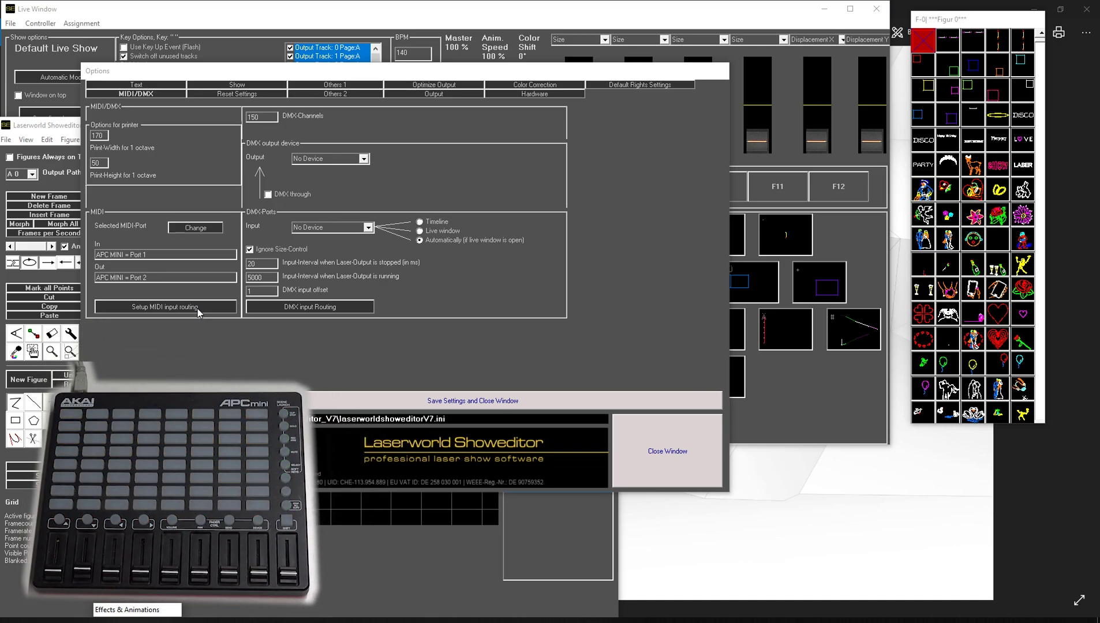
Step: Open the MIDI input routing setup, move it to the right, and browse its parameter list
{"action": "left_click", "coordinate": [197, 312]}
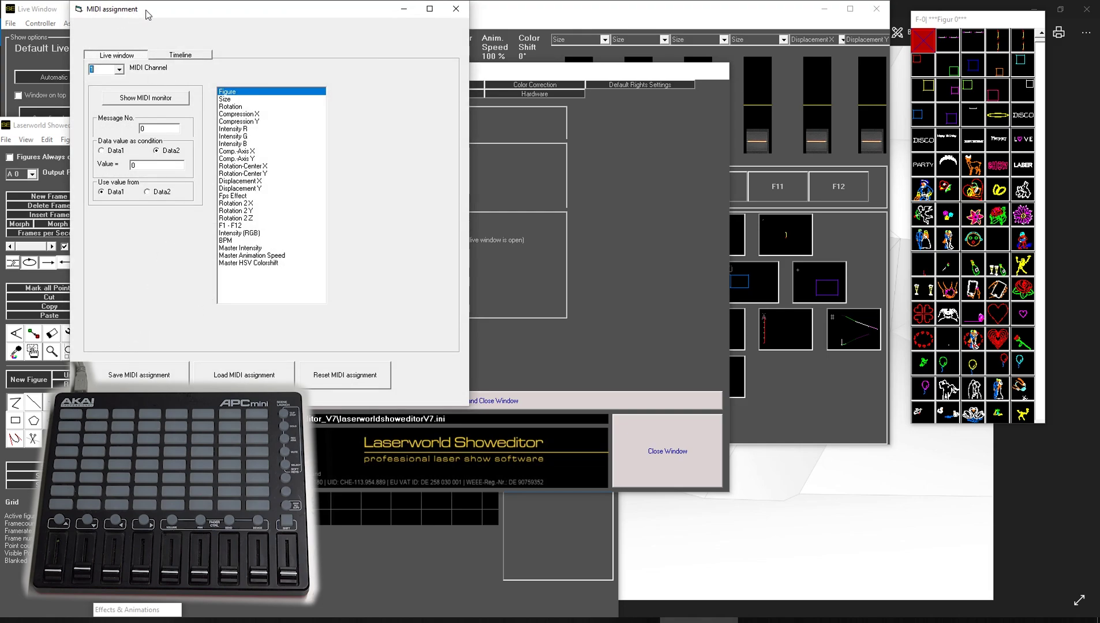
{"action": "left_click_drag", "start_coordinate": [146, 17], "coordinate": [770, 25]}
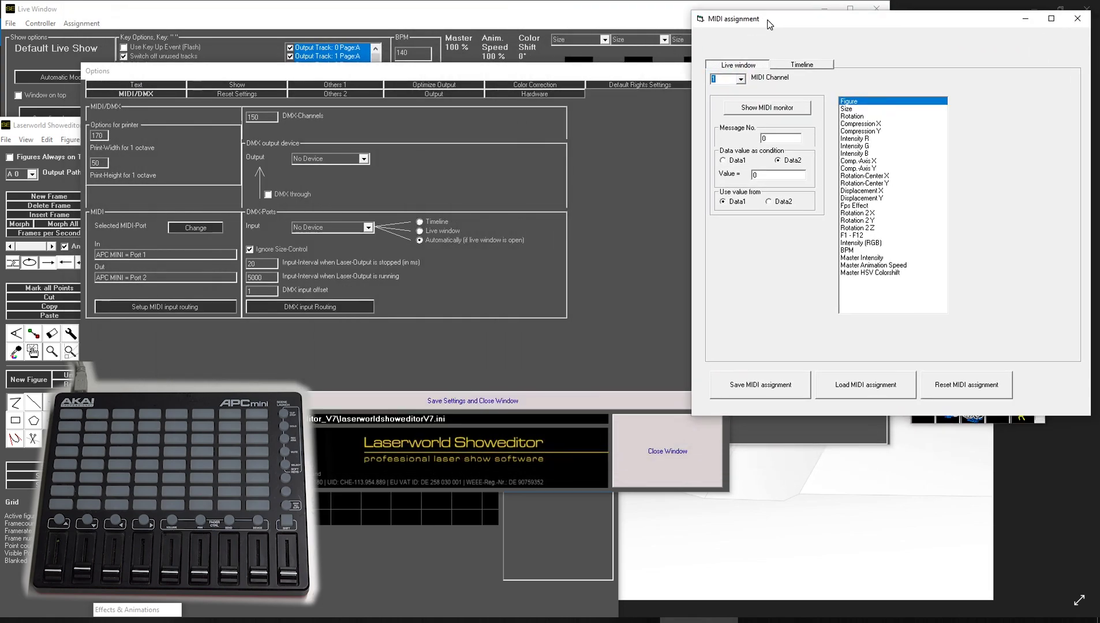
{"action": "left_click", "coordinate": [853, 110]}
{"action": "left_click", "coordinate": [873, 116]}
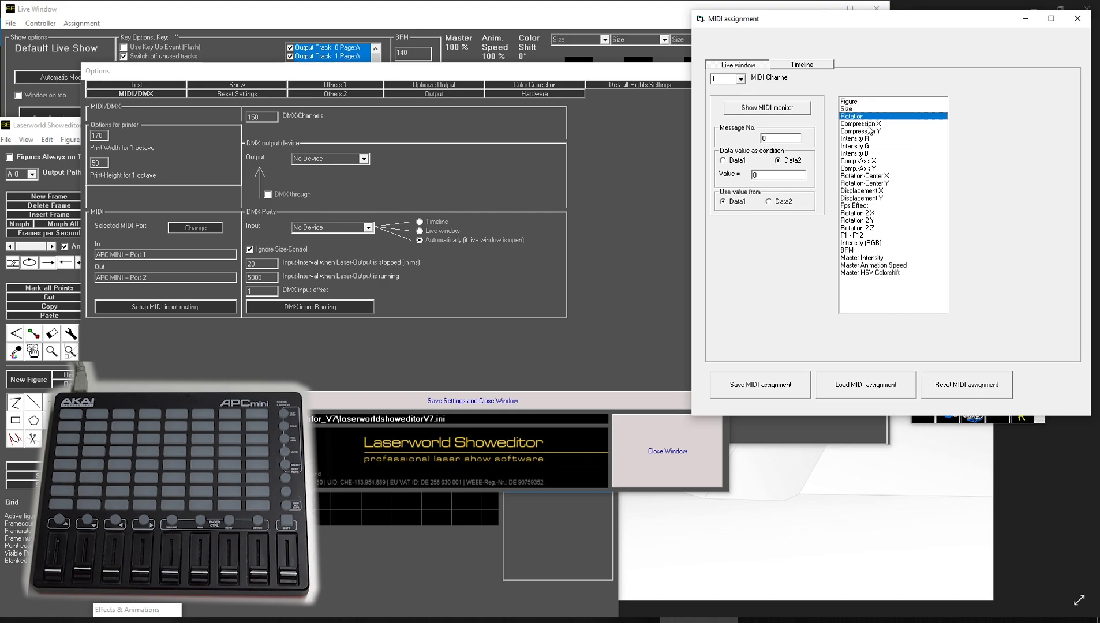
{"action": "left_click", "coordinate": [872, 124]}
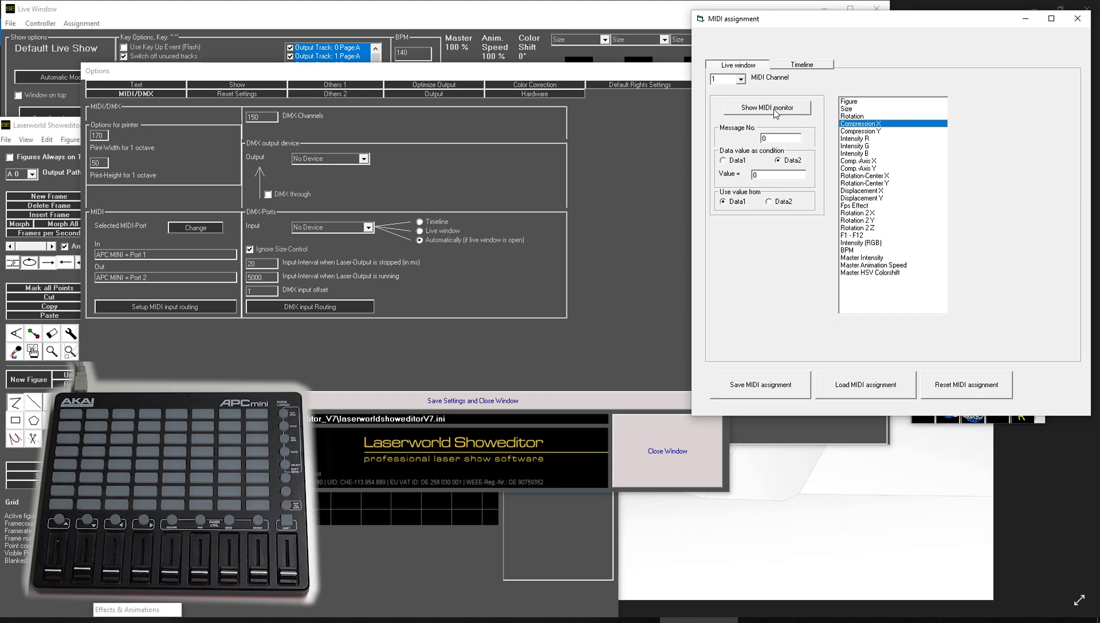
Step: Open the MIDI monitor and move it to the lower right of the screen
{"action": "left_click", "coordinate": [776, 113]}
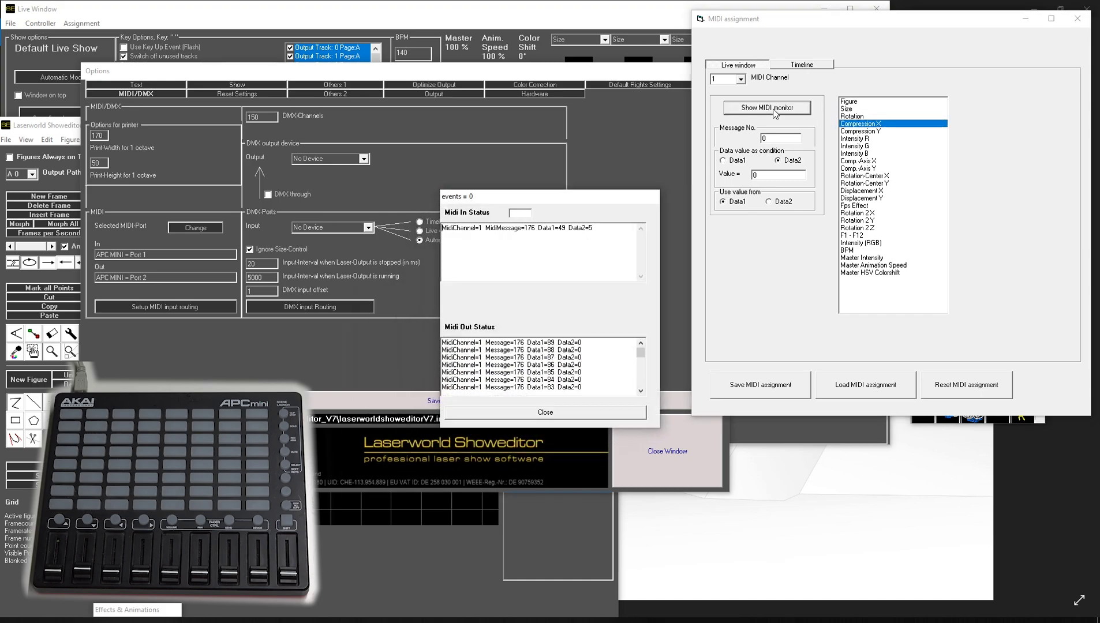
{"action": "left_click_drag", "start_coordinate": [570, 197], "coordinate": [969, 261]}
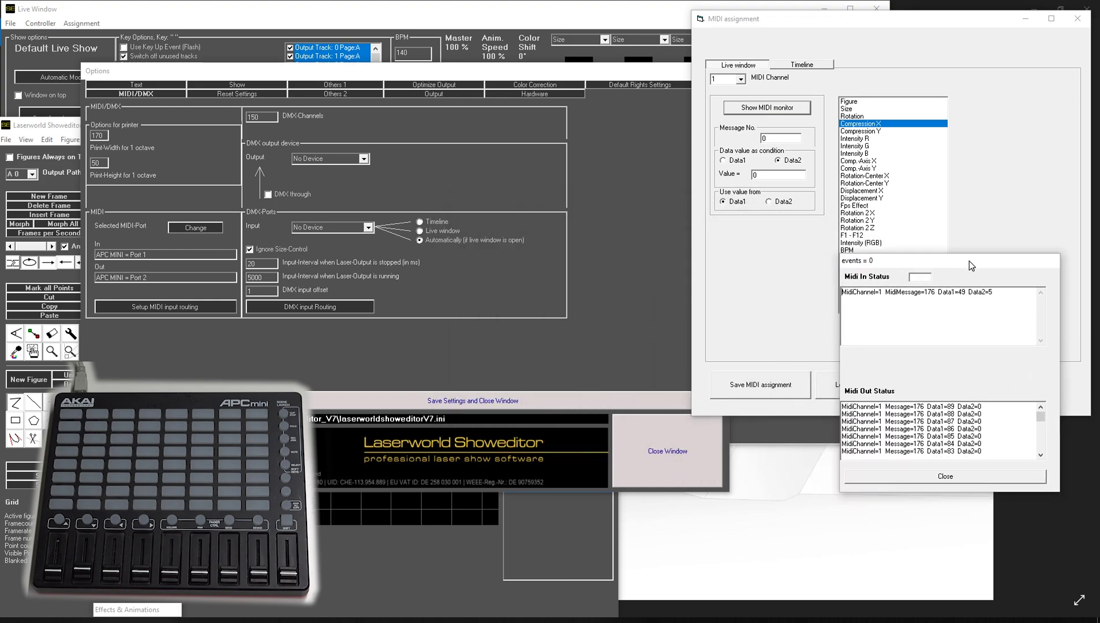
Step: Close the Options window, then bring the Live Window and the MIDI assignment window forward
{"action": "left_click", "coordinate": [654, 452]}
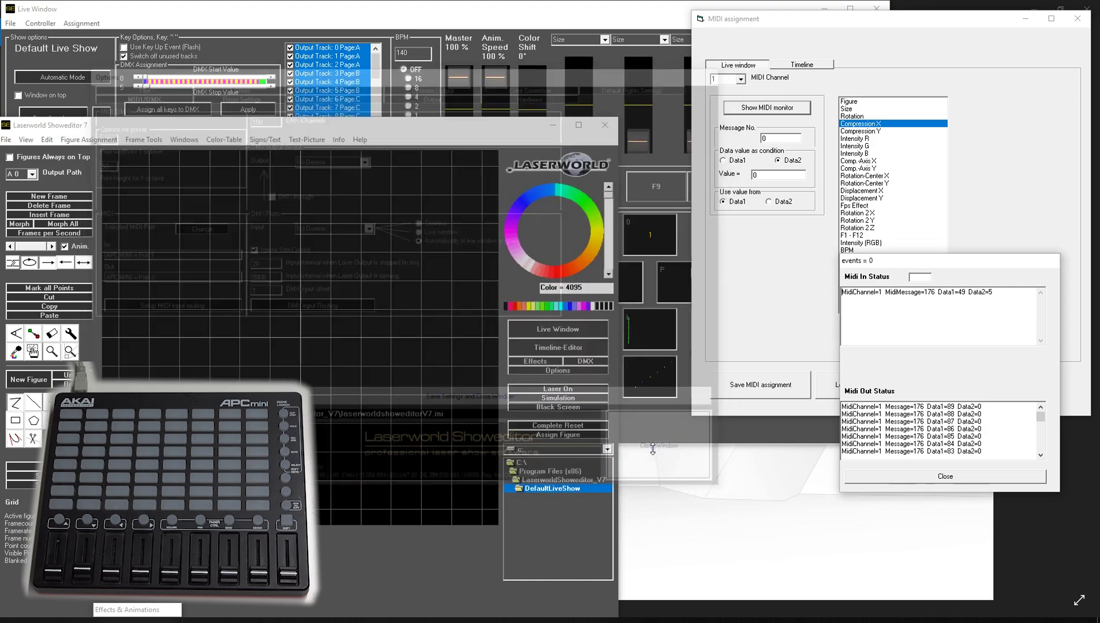
{"action": "left_click", "coordinate": [523, 16]}
{"action": "left_click", "coordinate": [963, 65]}
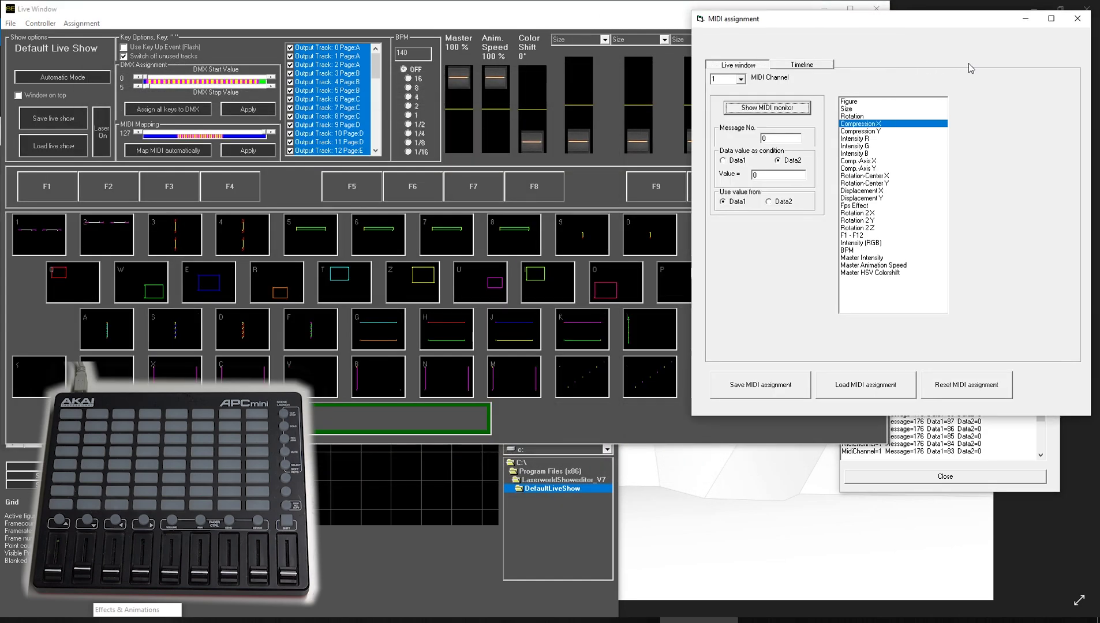
Step: Choose Size from the MIDI assignment's parameter list
{"action": "left_click", "coordinate": [860, 101]}
{"action": "left_click", "coordinate": [860, 109]}
{"action": "left_click", "coordinate": [861, 124]}
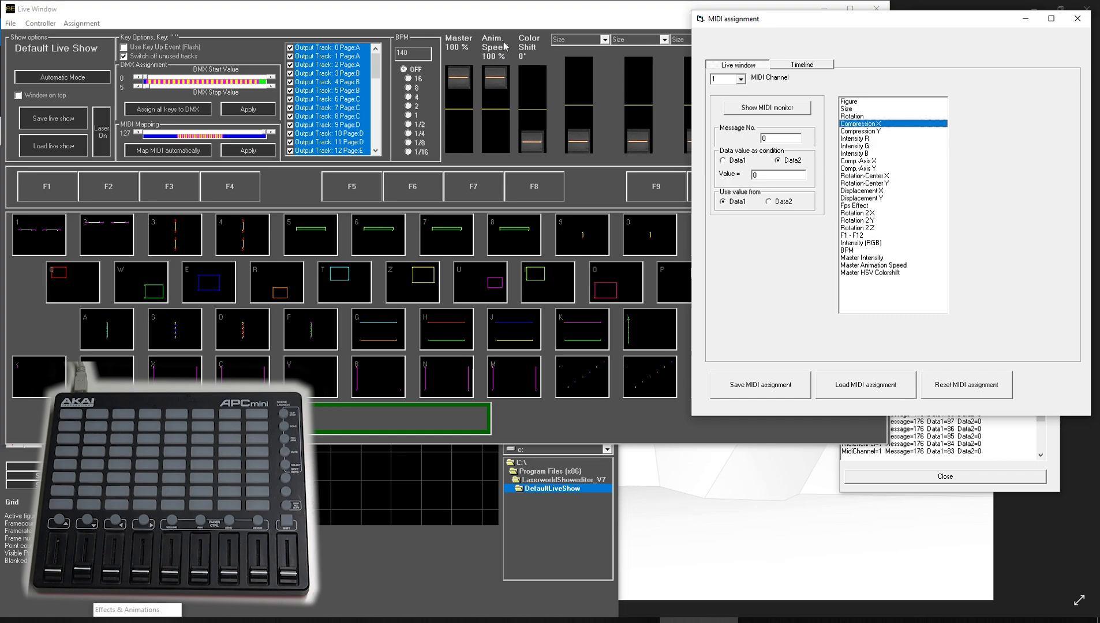
{"action": "left_click", "coordinate": [850, 103]}
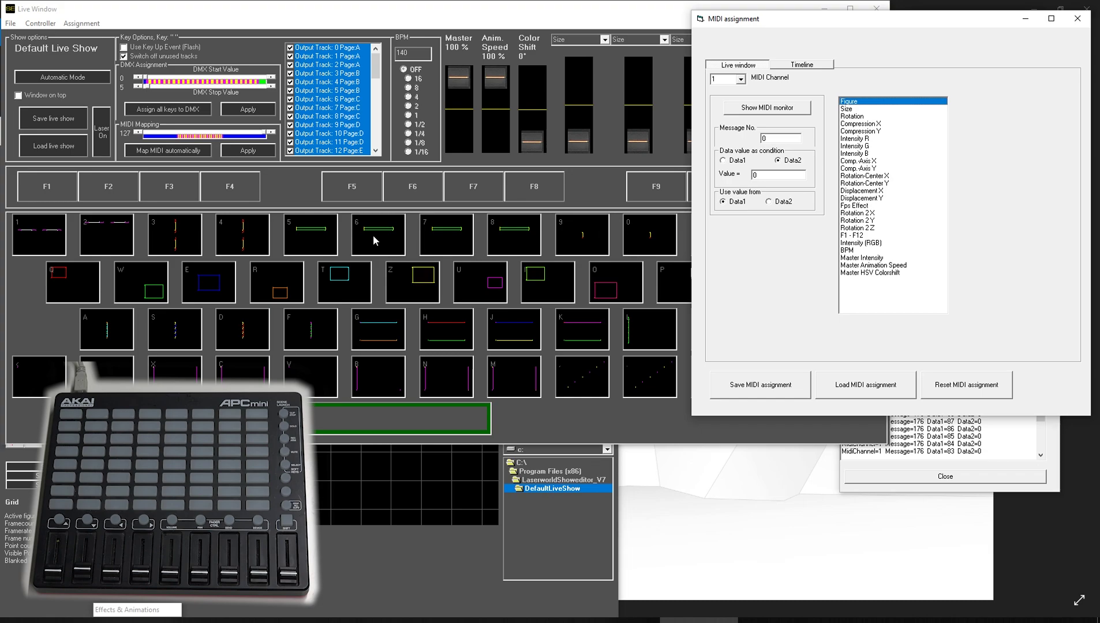
{"action": "left_click", "coordinate": [846, 109]}
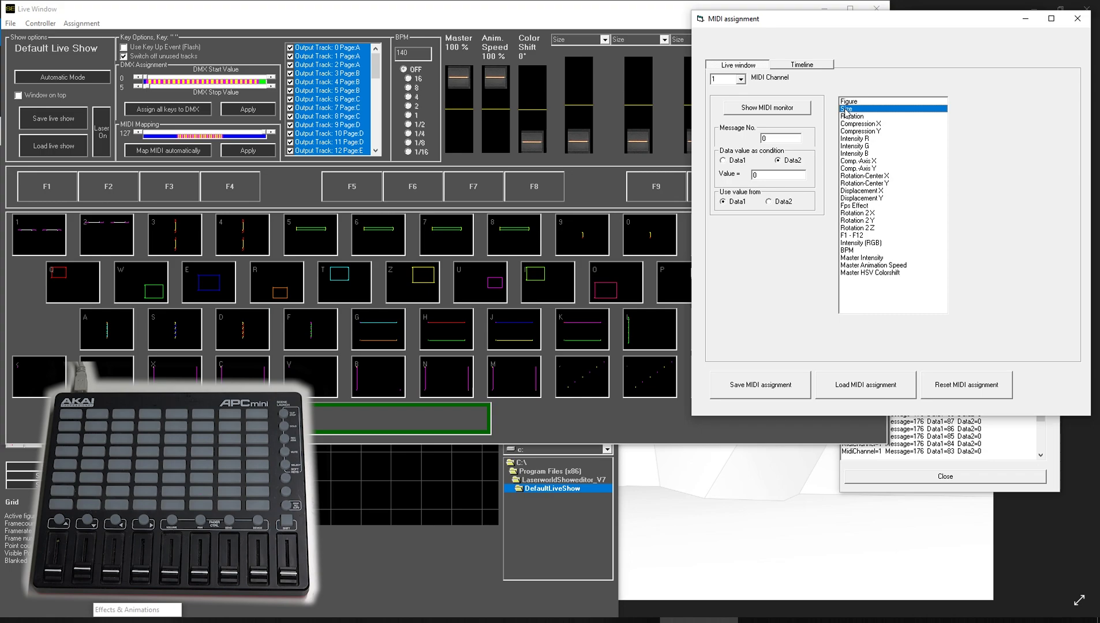
Step: Bring the MIDI monitor forward and move it to the centre of the screen
{"action": "left_click", "coordinate": [1029, 450]}
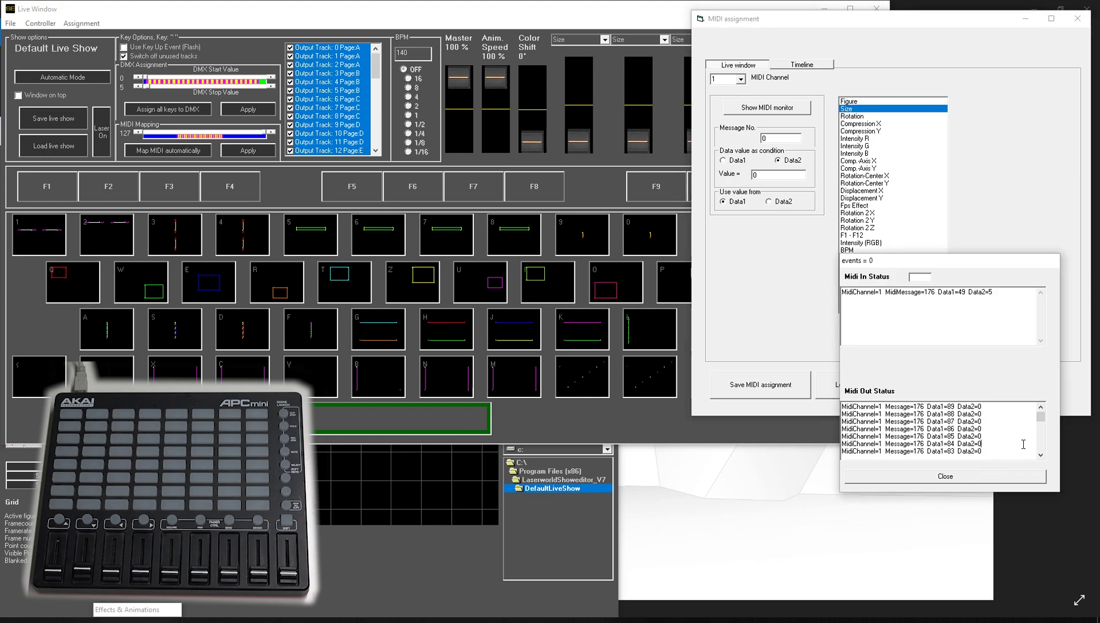
{"action": "left_click_drag", "start_coordinate": [989, 267], "coordinate": [614, 189]}
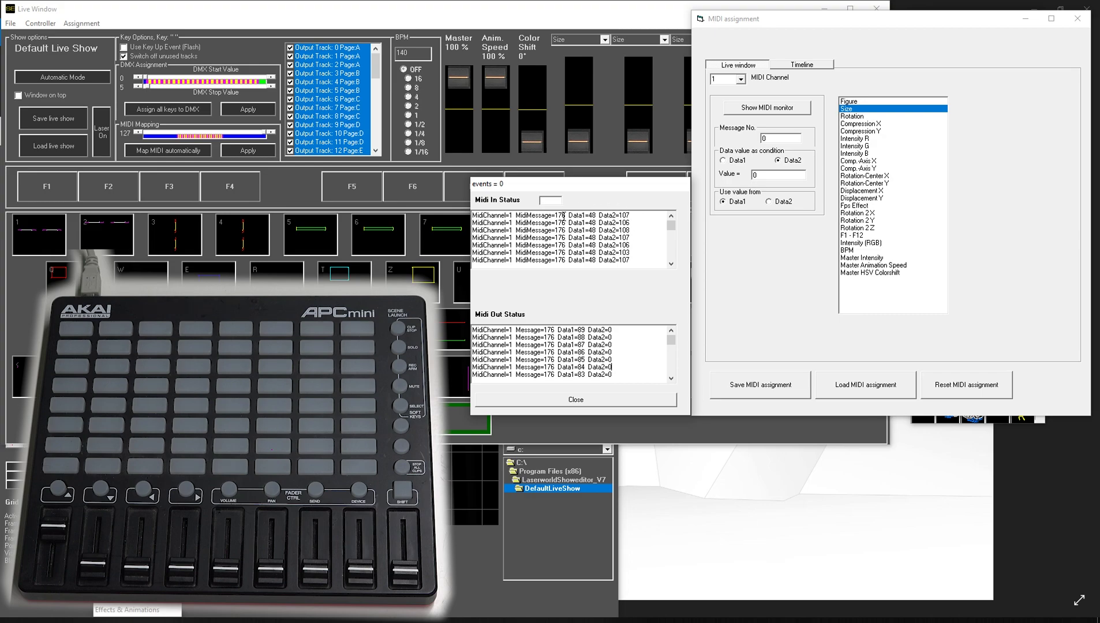
Step: Map Size to message 176, with the condition Data1 = 48 and the value taken from Data2
{"action": "left_click_drag", "start_coordinate": [781, 138], "coordinate": [747, 132]}
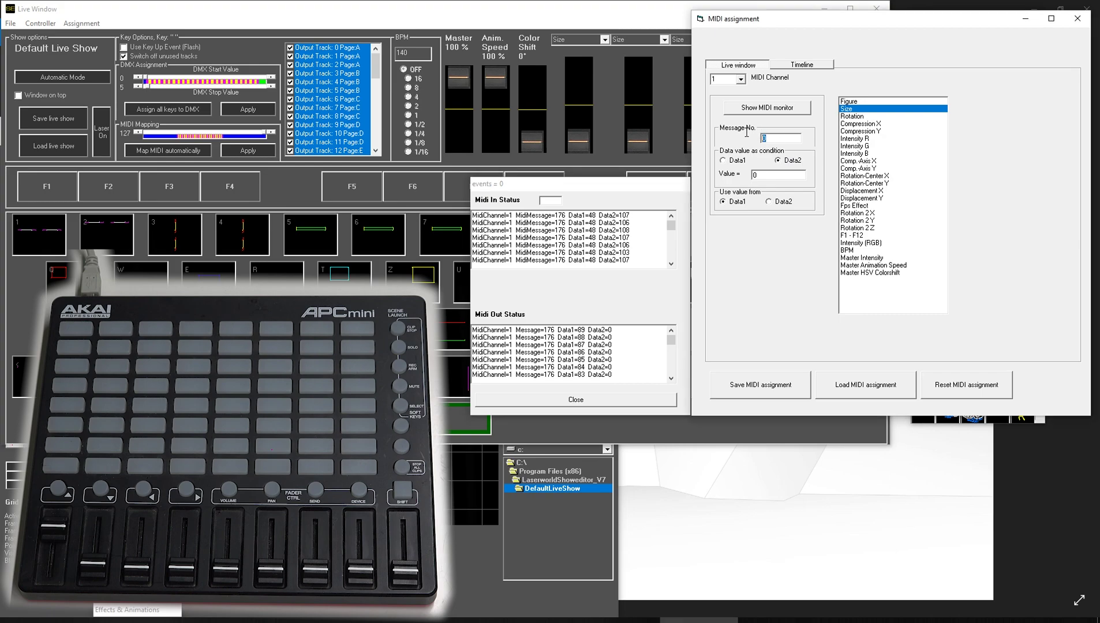
{"action": "type", "text": "176"}
{"action": "left_click", "coordinate": [724, 161]}
{"action": "key", "text": "Tab"}
{"action": "type", "text": "4"}
{"action": "left_click", "coordinate": [769, 203]}
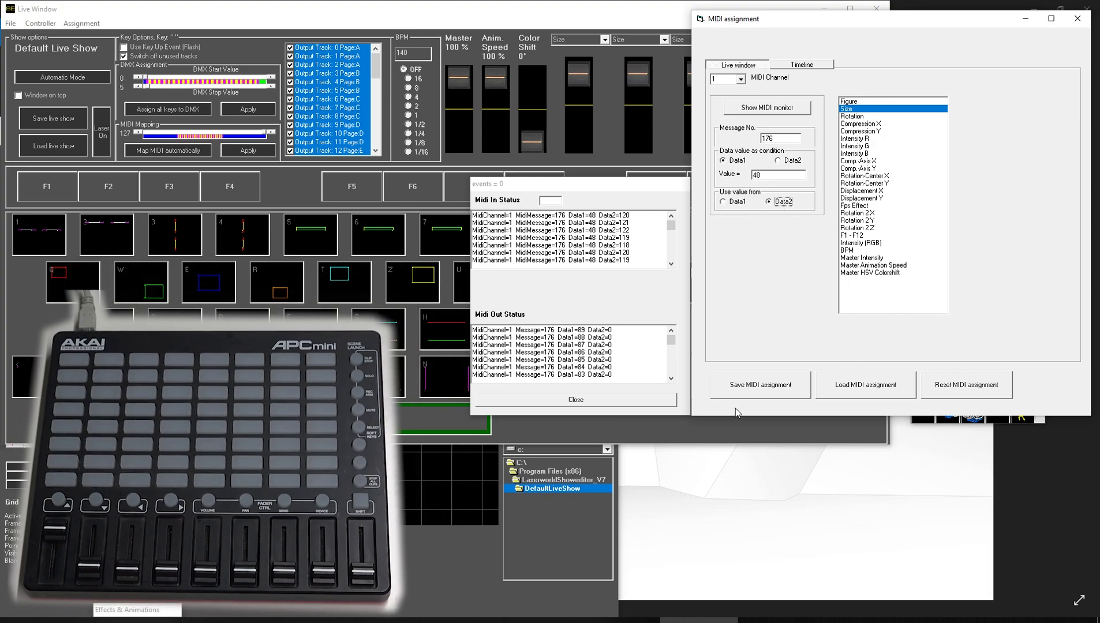
Step: Save the routing as midi-assignment-apc-mini.MidiInMap and confirm it as the standard assignment
{"action": "left_click", "coordinate": [771, 391]}
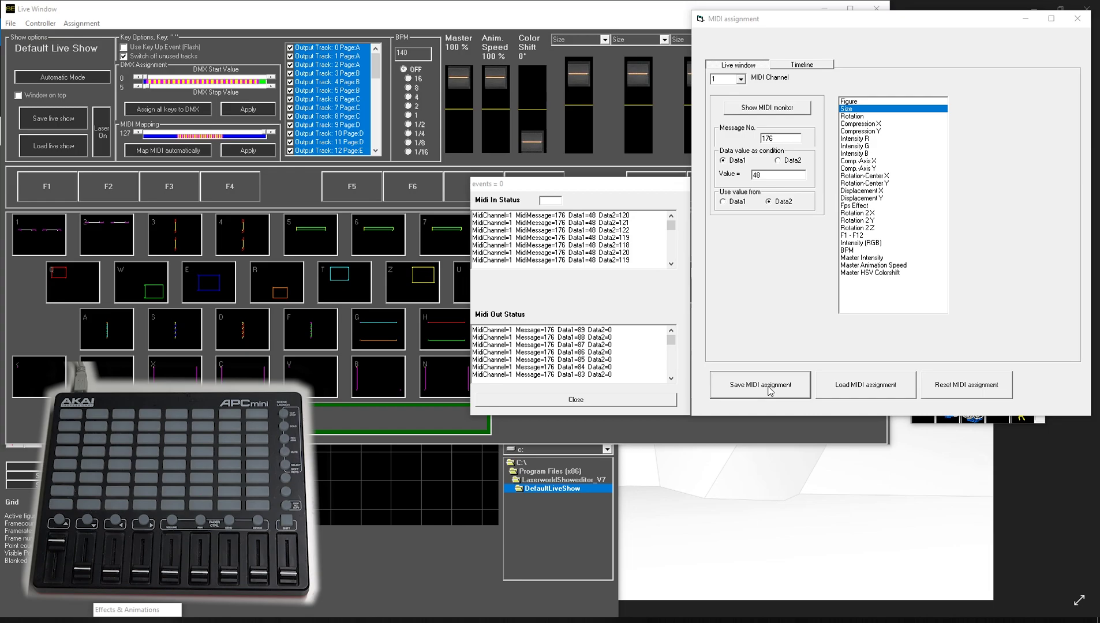
{"action": "left_click", "coordinate": [768, 385]}
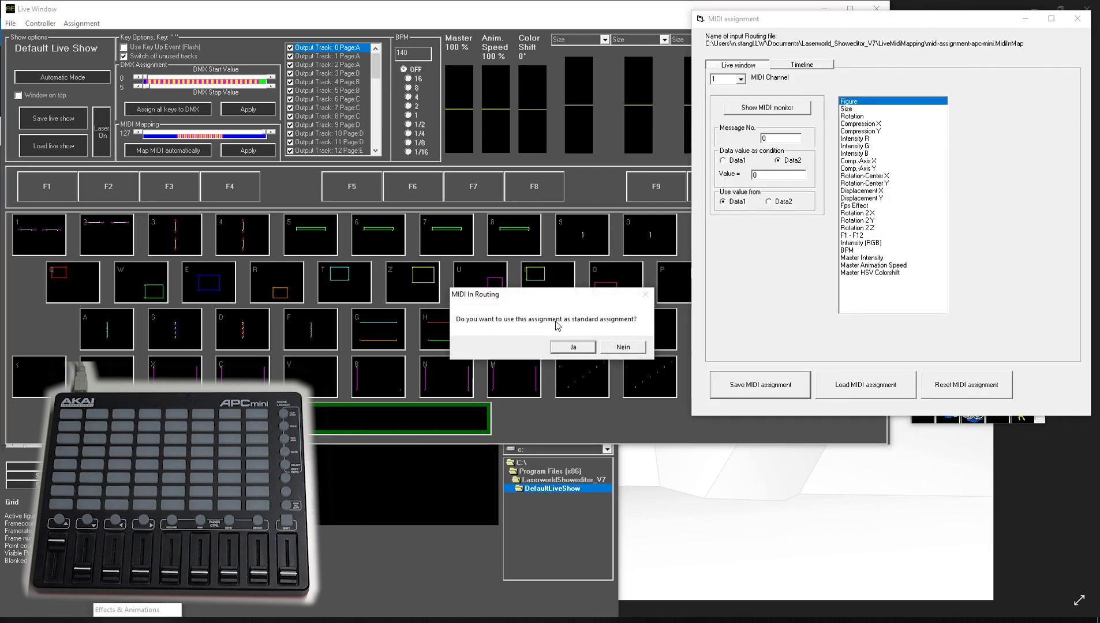
{"action": "left_click", "coordinate": [573, 347]}
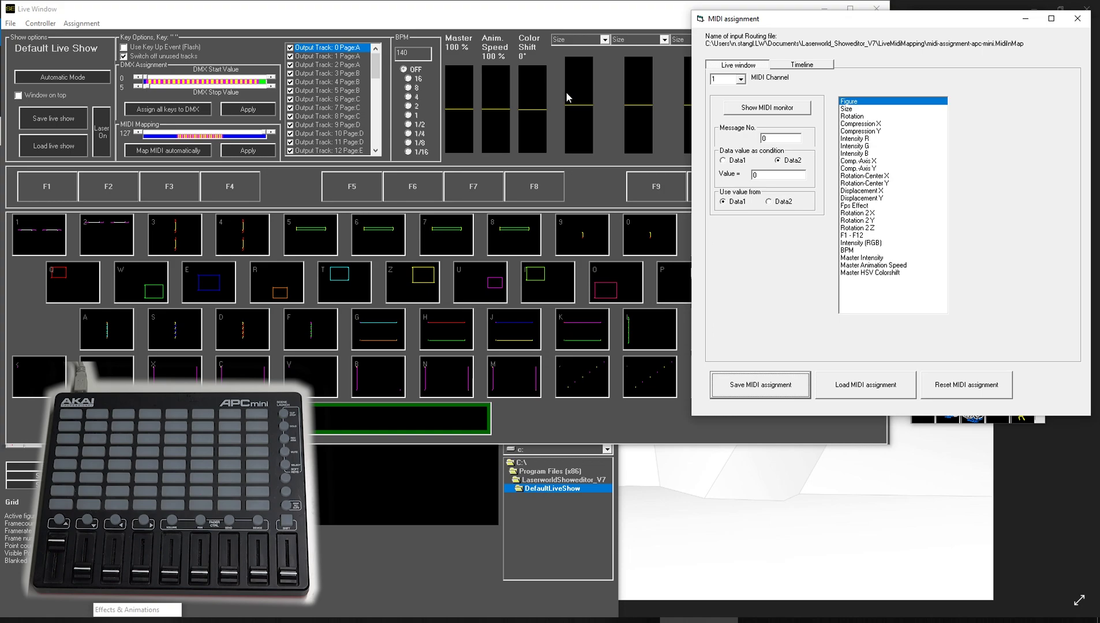
Step: Set live faders two to four to Rotation, Compression Y and Intensity G, then raise the MIDI assignment window
{"action": "left_click", "coordinate": [569, 17]}
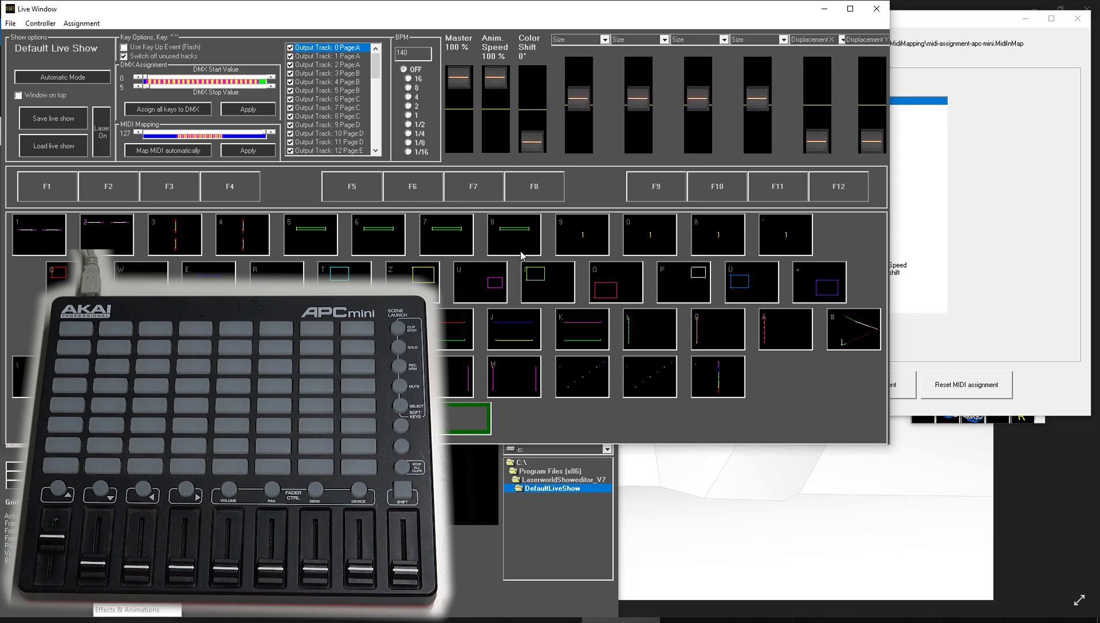
{"action": "left_click", "coordinate": [665, 39]}
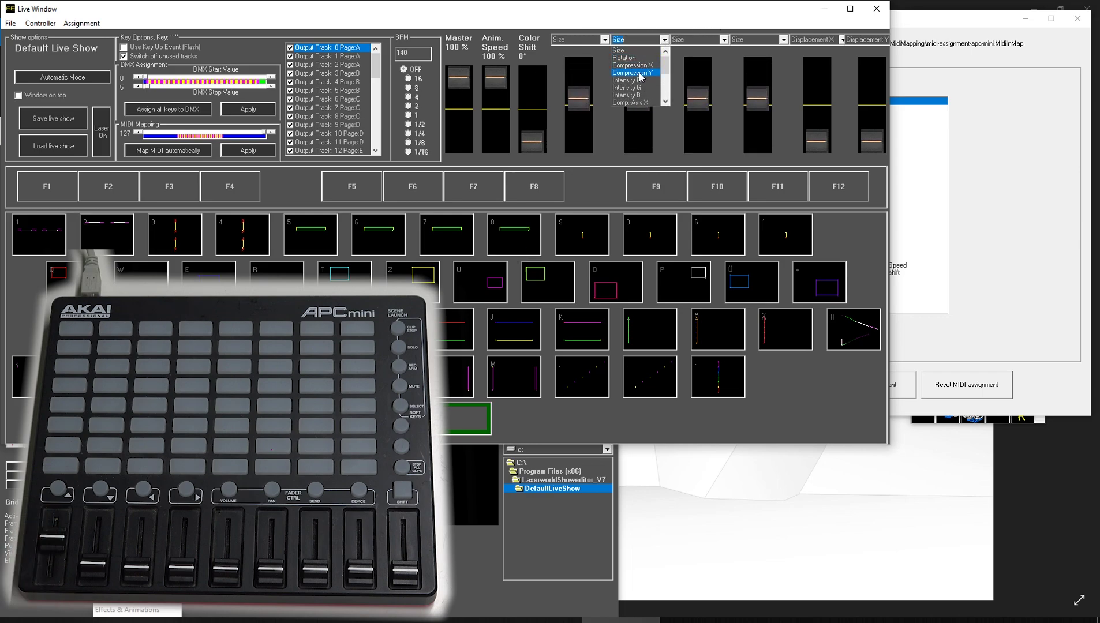
{"action": "left_click", "coordinate": [635, 59]}
{"action": "left_click", "coordinate": [724, 40]}
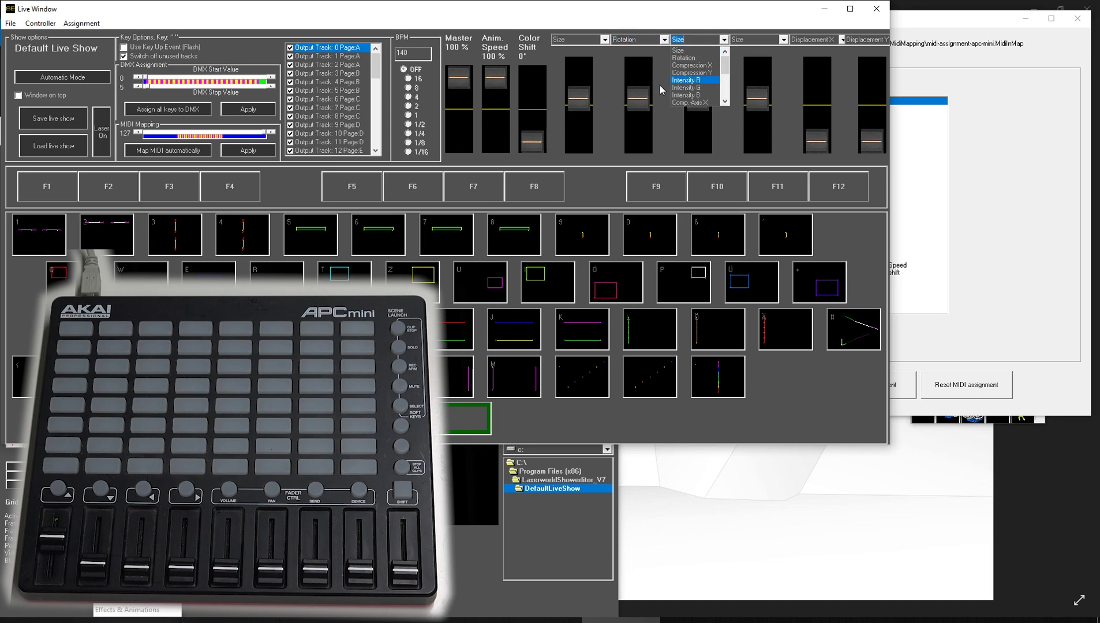
{"action": "left_click", "coordinate": [692, 73]}
{"action": "left_click", "coordinate": [784, 39]}
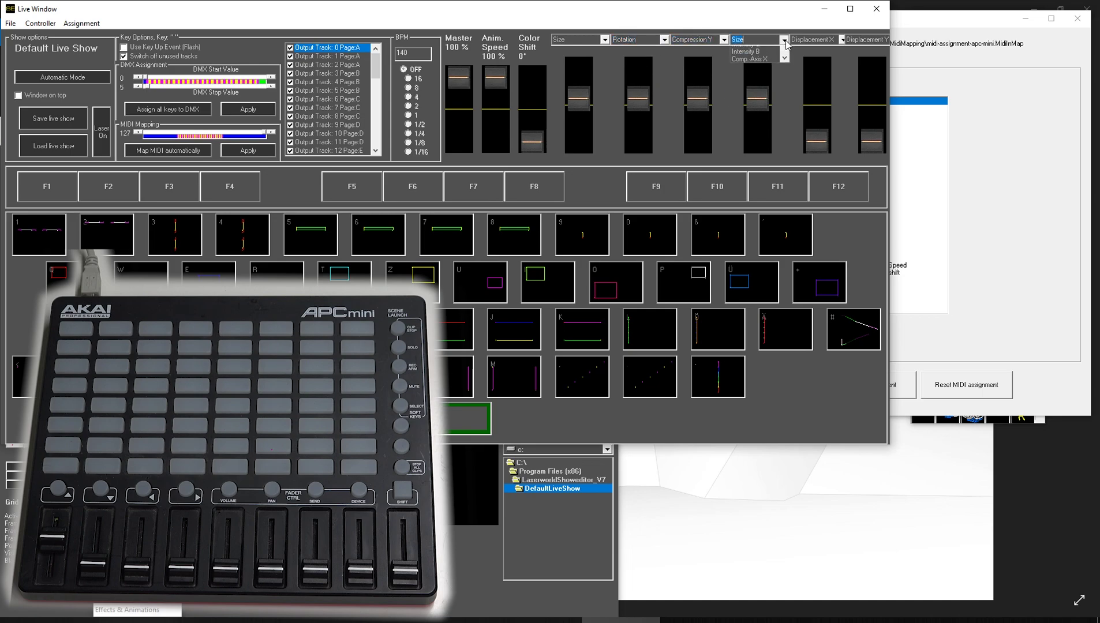
{"action": "left_click", "coordinate": [760, 93]}
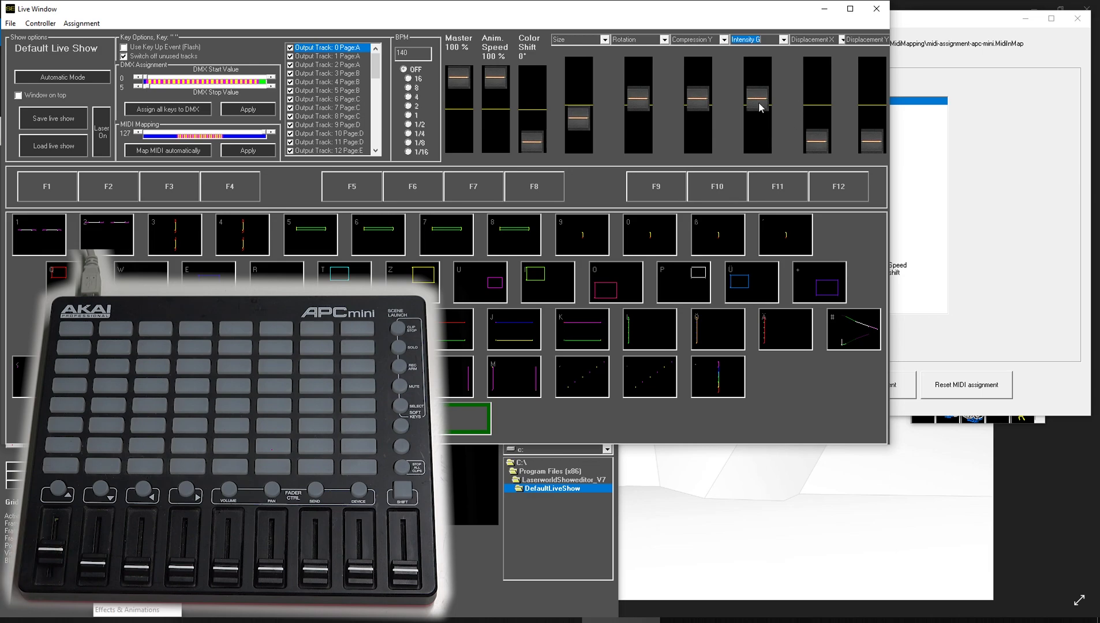
{"action": "left_click", "coordinate": [1037, 77]}
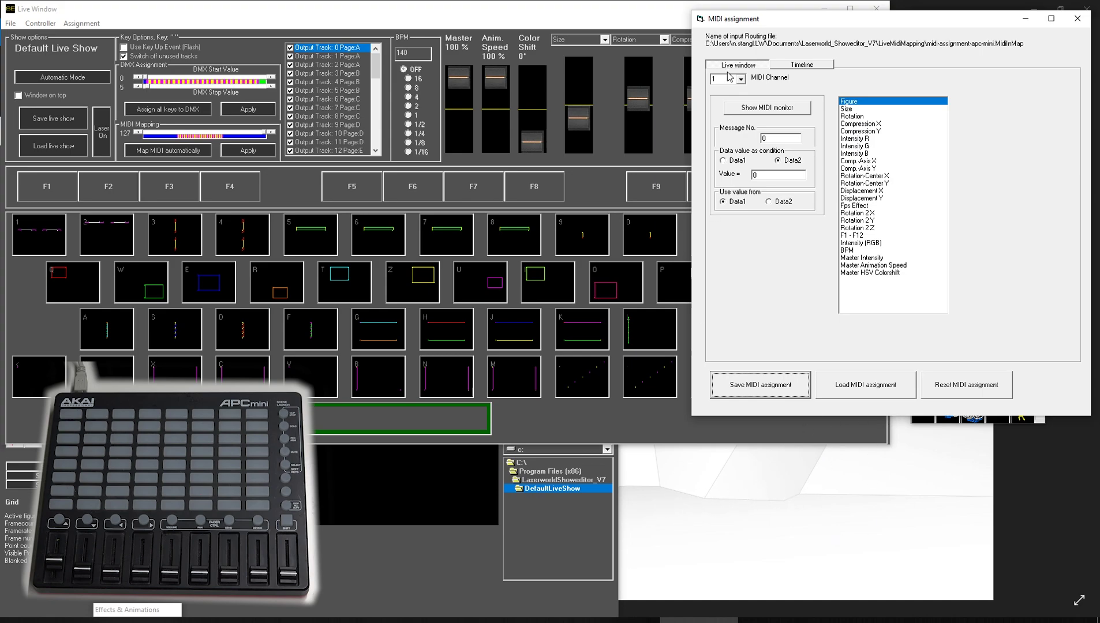
Step: Open the MIDI monitor, then place the MIDI assignment window and the Live Window side by side
{"action": "left_click", "coordinate": [767, 111]}
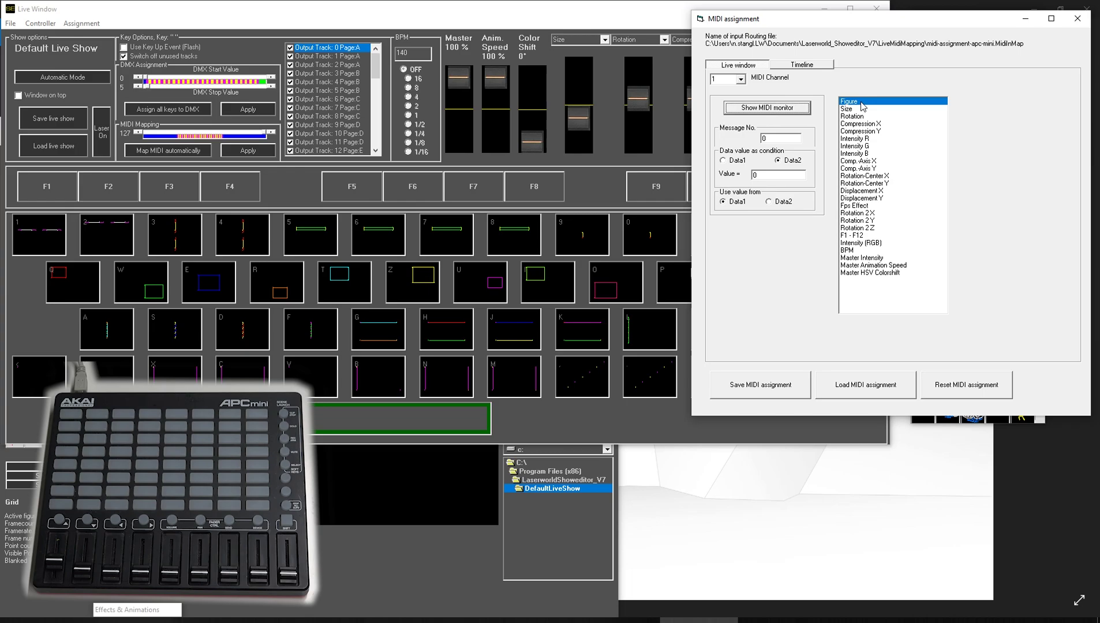
{"action": "left_click_drag", "start_coordinate": [876, 21], "coordinate": [914, 61]}
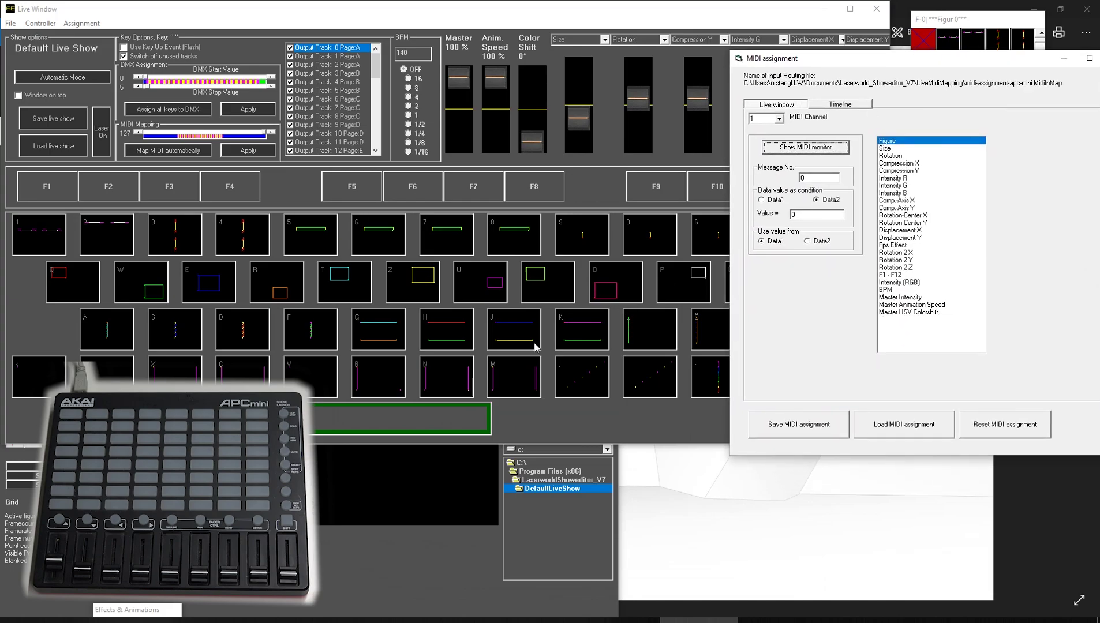
{"action": "left_click", "coordinate": [435, 553]}
{"action": "left_click_drag", "start_coordinate": [714, 11], "coordinate": [468, 55]}
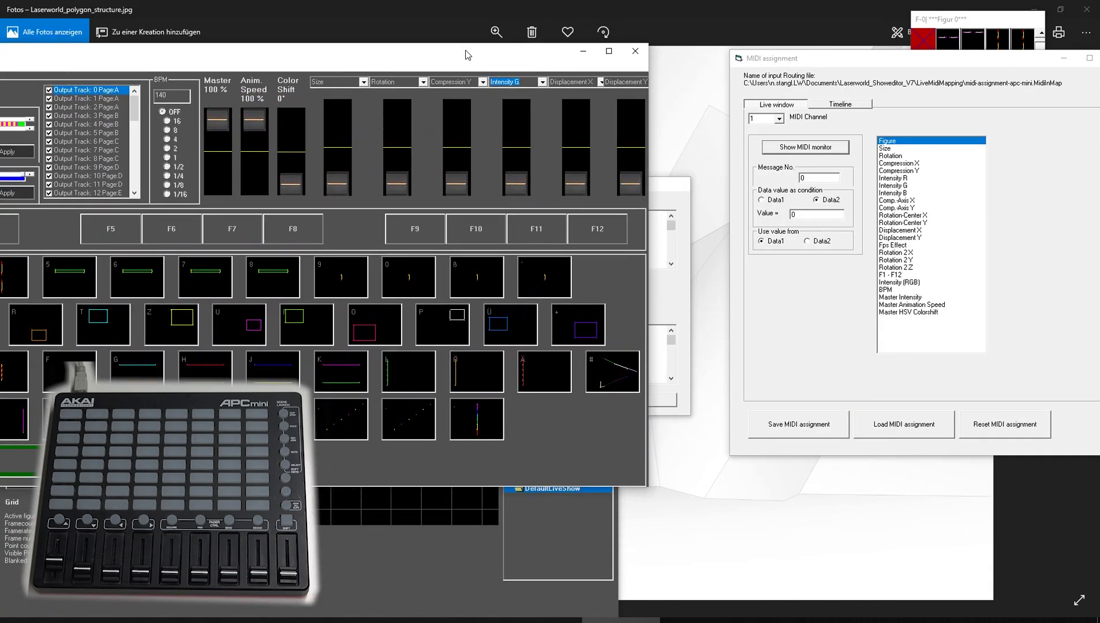
Step: Arrange the MIDI monitor, Live Window and MIDI assignment side by side so the Midi In/Out Status lists show fully
{"action": "left_click", "coordinate": [652, 189]}
{"action": "left_click_drag", "start_coordinate": [657, 190], "coordinate": [844, 354]}
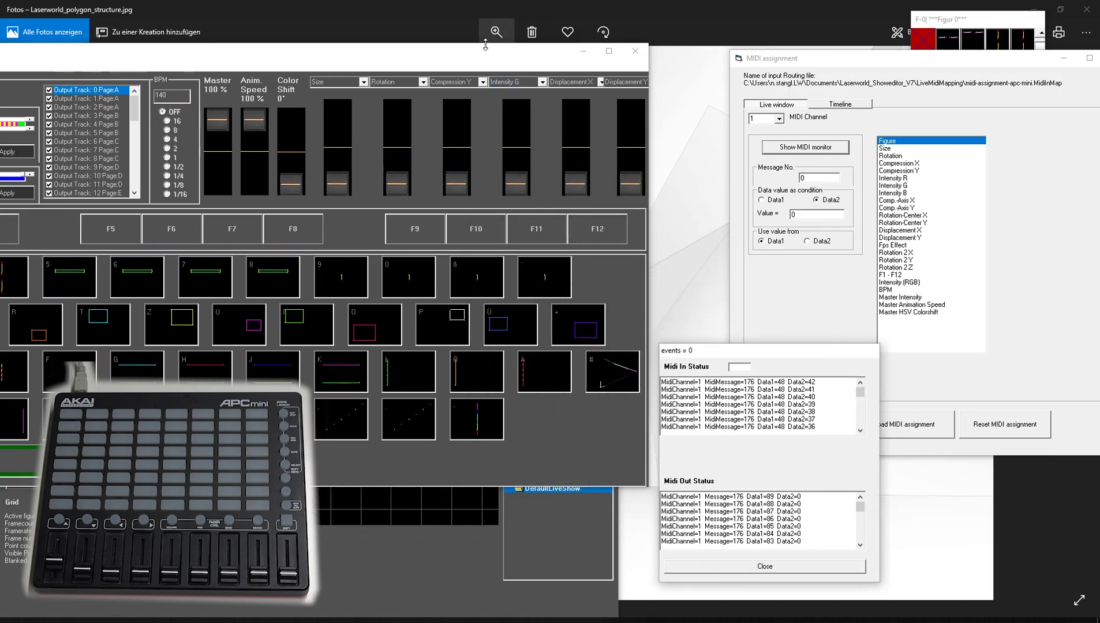
{"action": "left_click_drag", "start_coordinate": [488, 55], "coordinate": [730, 15]}
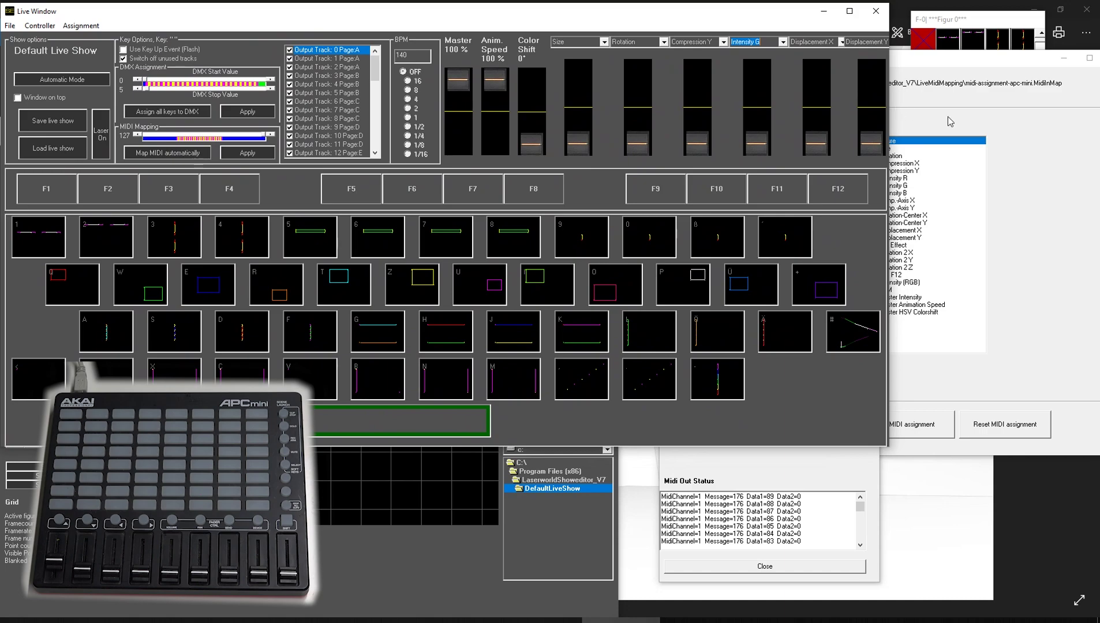
{"action": "left_click", "coordinate": [928, 73]}
{"action": "left_click", "coordinate": [699, 475]}
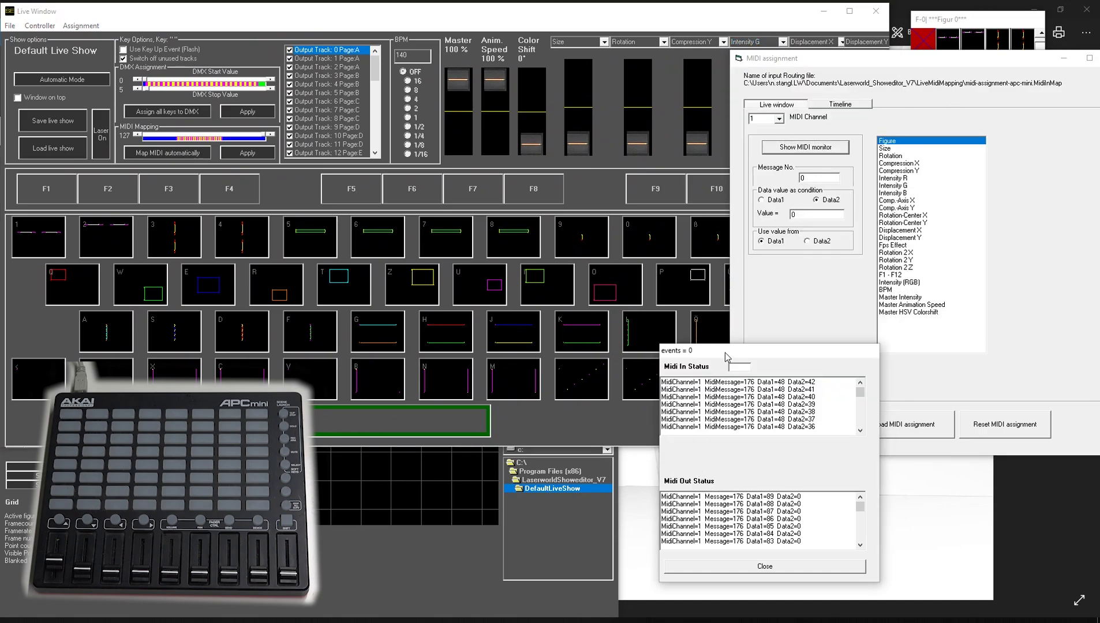
{"action": "left_click_drag", "start_coordinate": [724, 352], "coordinate": [591, 279]}
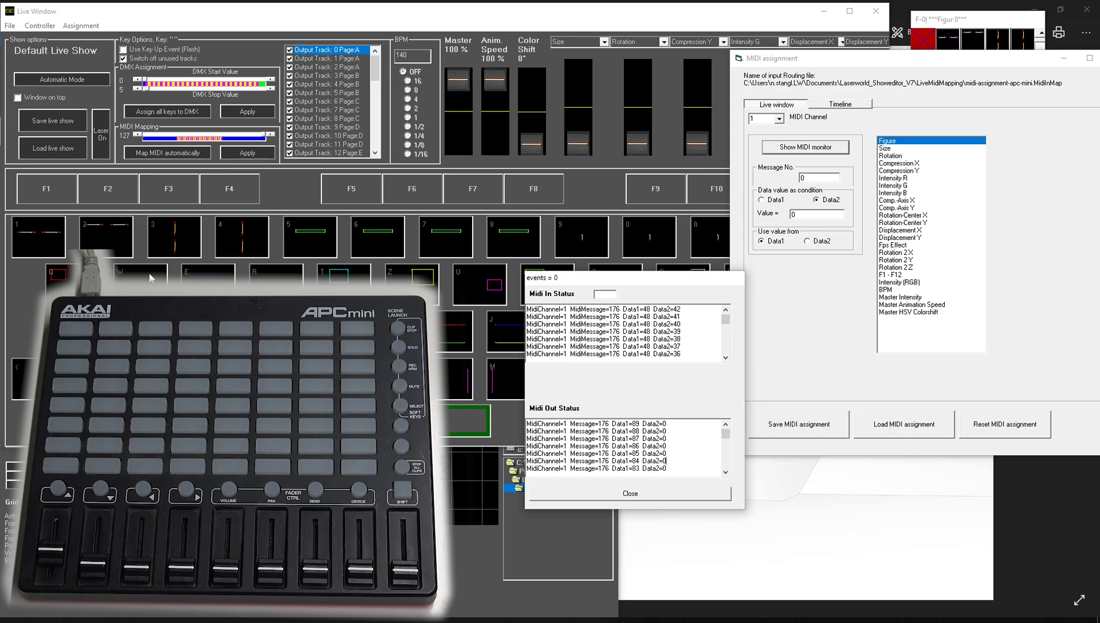
Step: Capture APC mini pad presses and highlight the note value Data1=58 in the Midi In Status log
{"action": "left_click", "coordinate": [276, 277]}
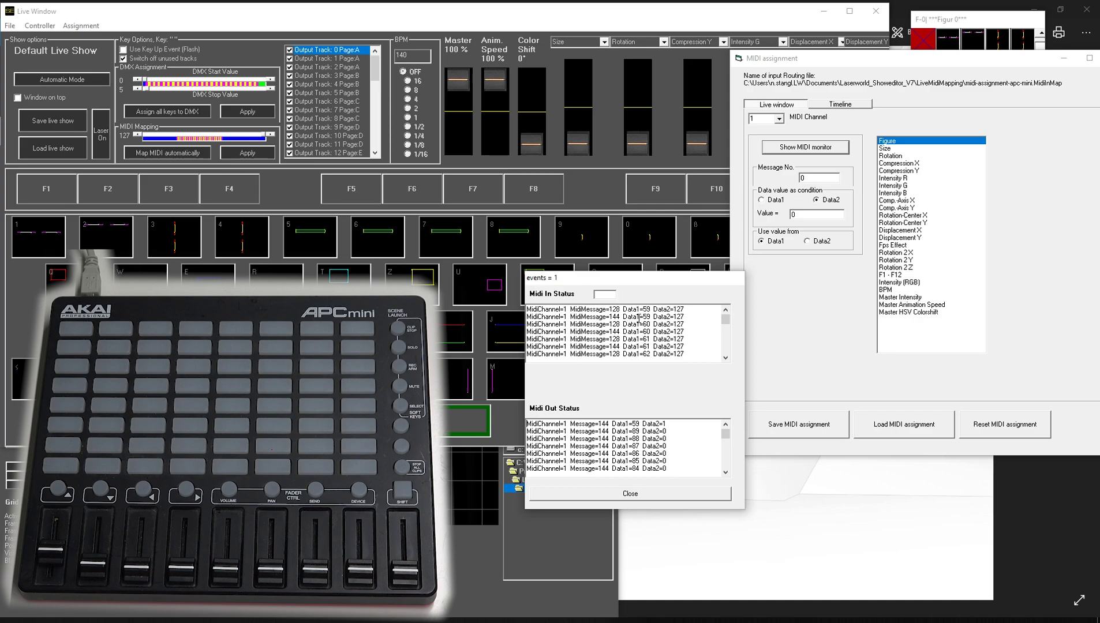
{"action": "left_click_drag", "start_coordinate": [685, 317], "coordinate": [650, 317]}
Step: Set Figure's assignment to message 144, triggered only when Data2 equals 127
{"action": "left_click", "coordinate": [816, 200]}
{"action": "double_click", "coordinate": [801, 177]}
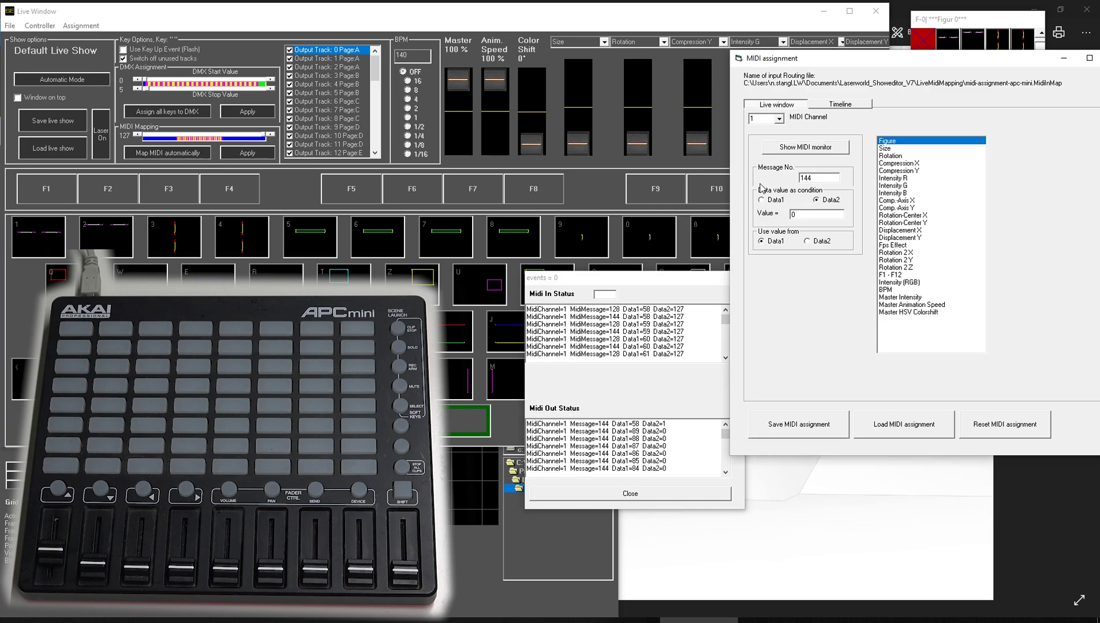
{"action": "double_click", "coordinate": [800, 215]}
{"action": "type", "text": "127"}
Step: Overwrite midi-assignment-apc-mini.MidiInMap and confirm it as the standard MIDI assignment
{"action": "left_click", "coordinate": [799, 425]}
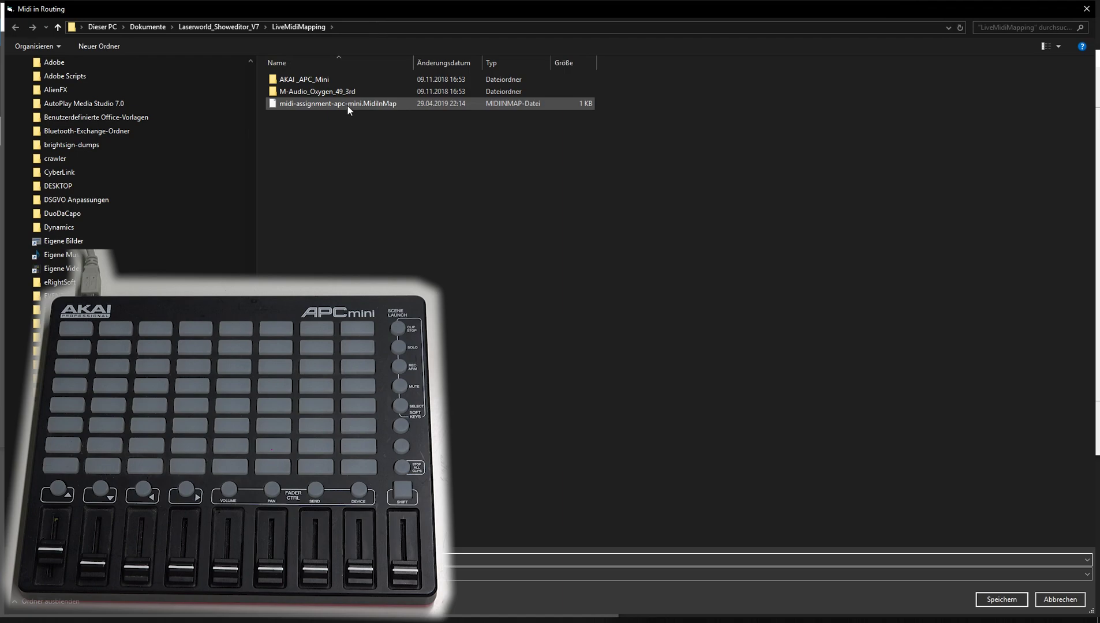
{"action": "double_click", "coordinate": [348, 105]}
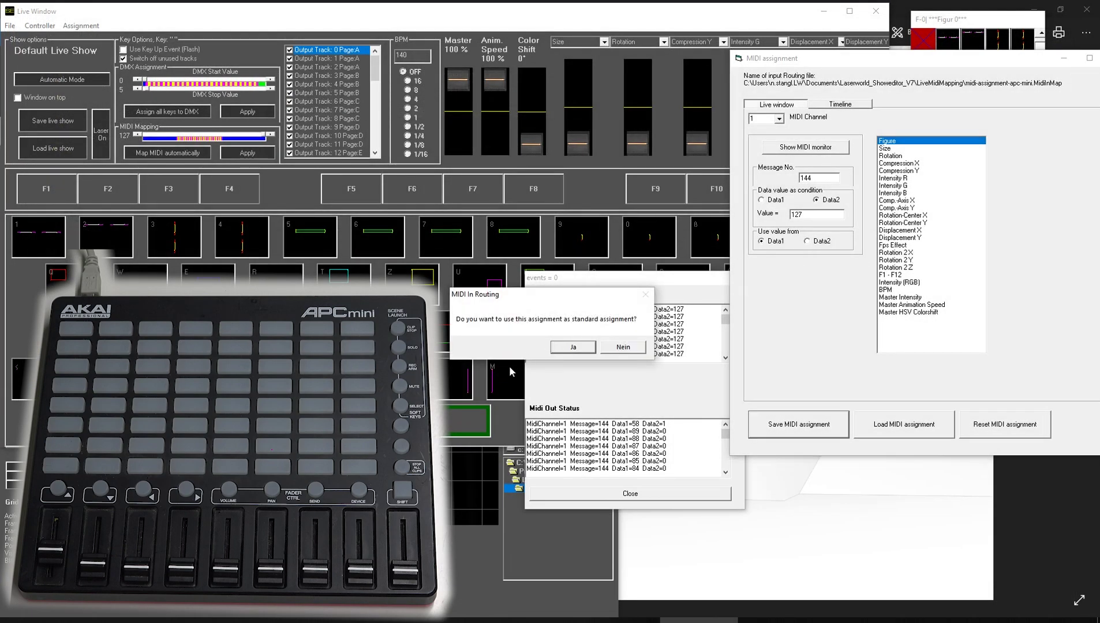
{"action": "left_click", "coordinate": [571, 349]}
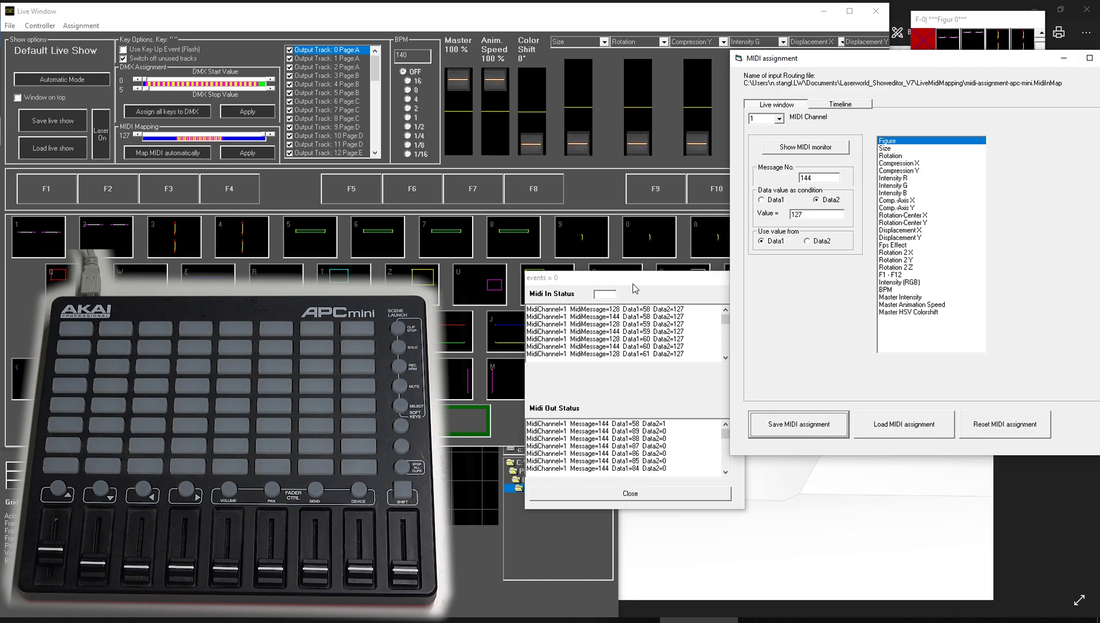
Step: Move the MIDI monitor and MIDI assignment windows aside, then close the MIDI assignment window
{"action": "left_click_drag", "start_coordinate": [648, 278], "coordinate": [830, 309]}
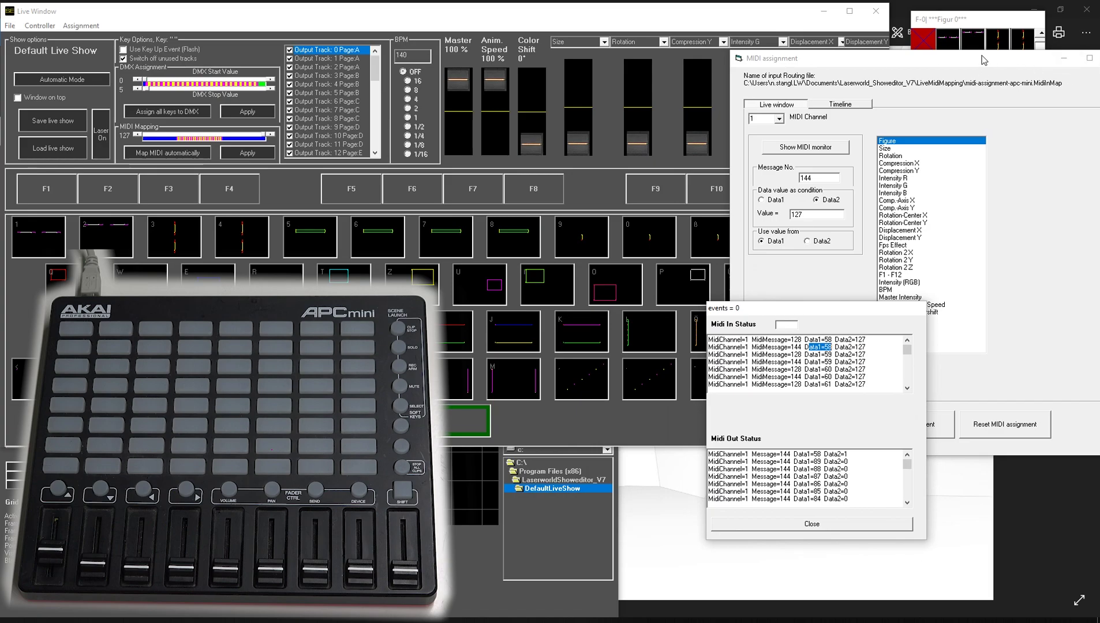
{"action": "left_click_drag", "start_coordinate": [985, 59], "coordinate": [925, 43]}
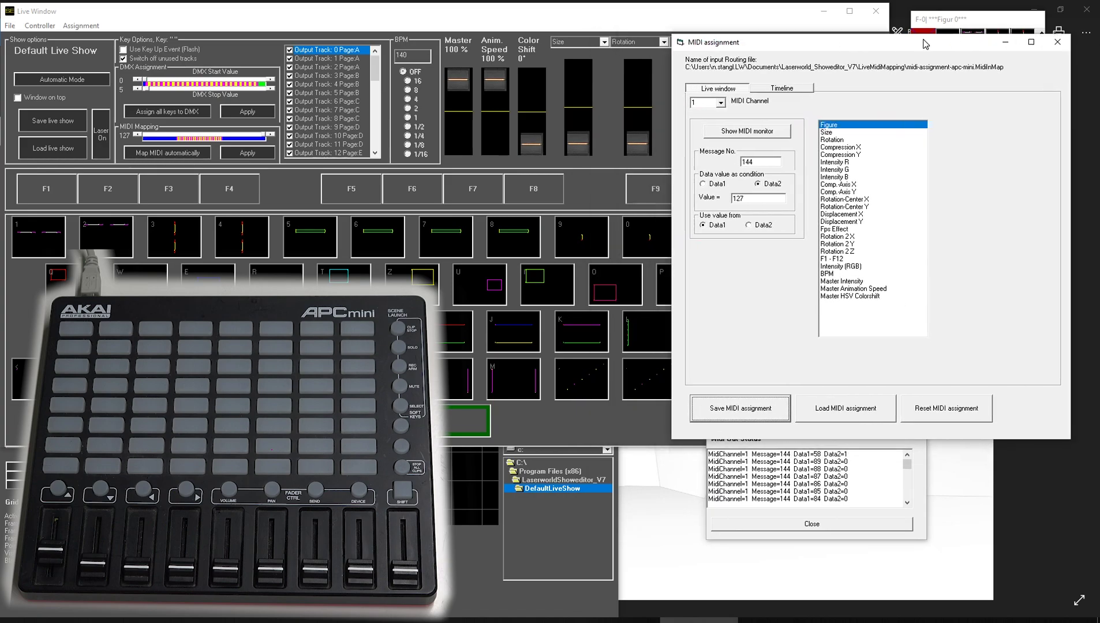
{"action": "left_click", "coordinate": [1059, 42]}
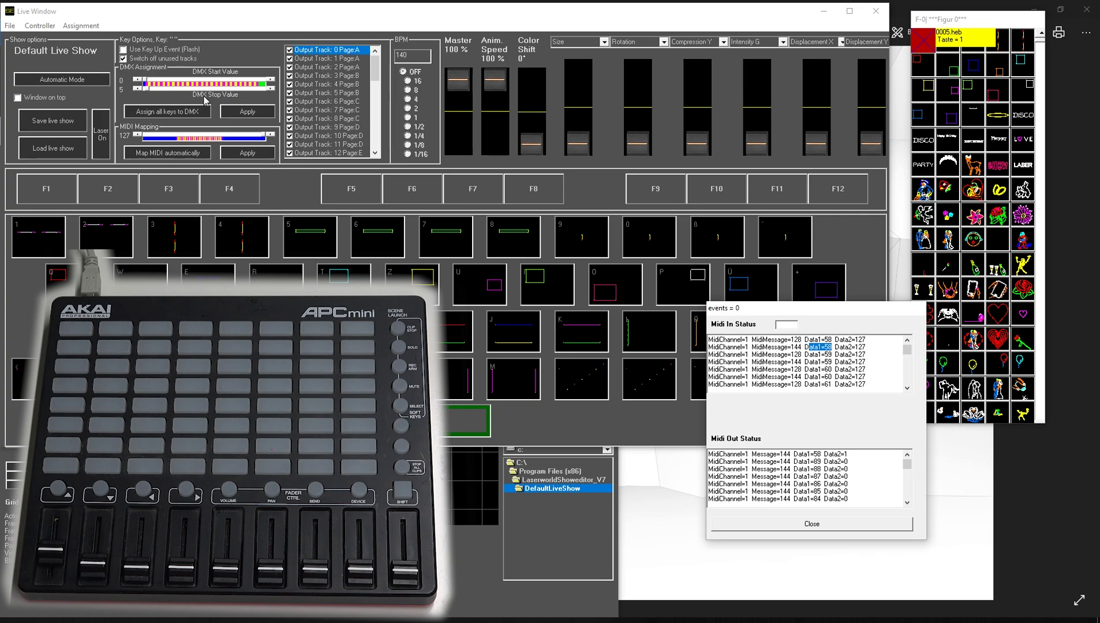
Step: Select figure tile 1 and raise the MIDI monitor to read the top-left pad's note 56
{"action": "left_click", "coordinate": [46, 242]}
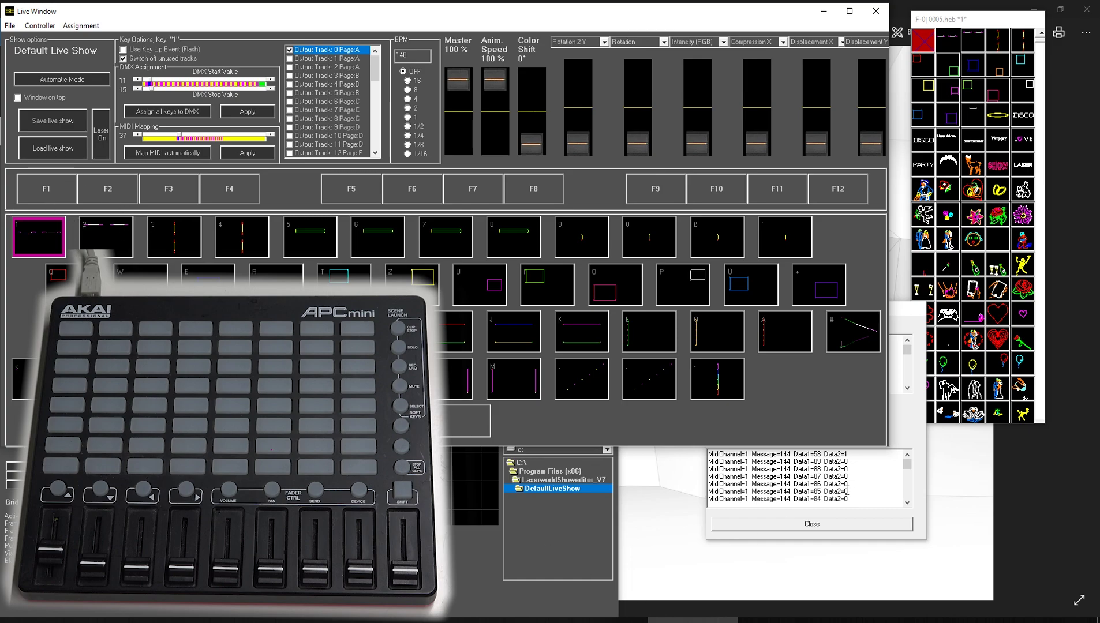
{"action": "left_click", "coordinate": [872, 487]}
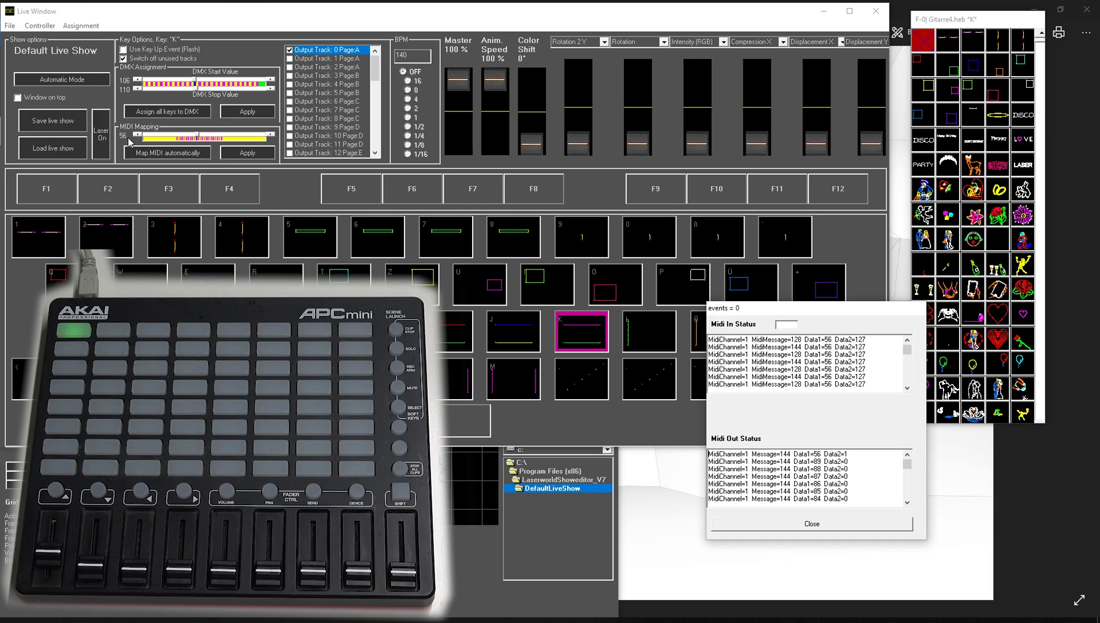
Step: Set figure tile 1's MIDI Mapping to note 56 and apply it
{"action": "left_click", "coordinate": [41, 235]}
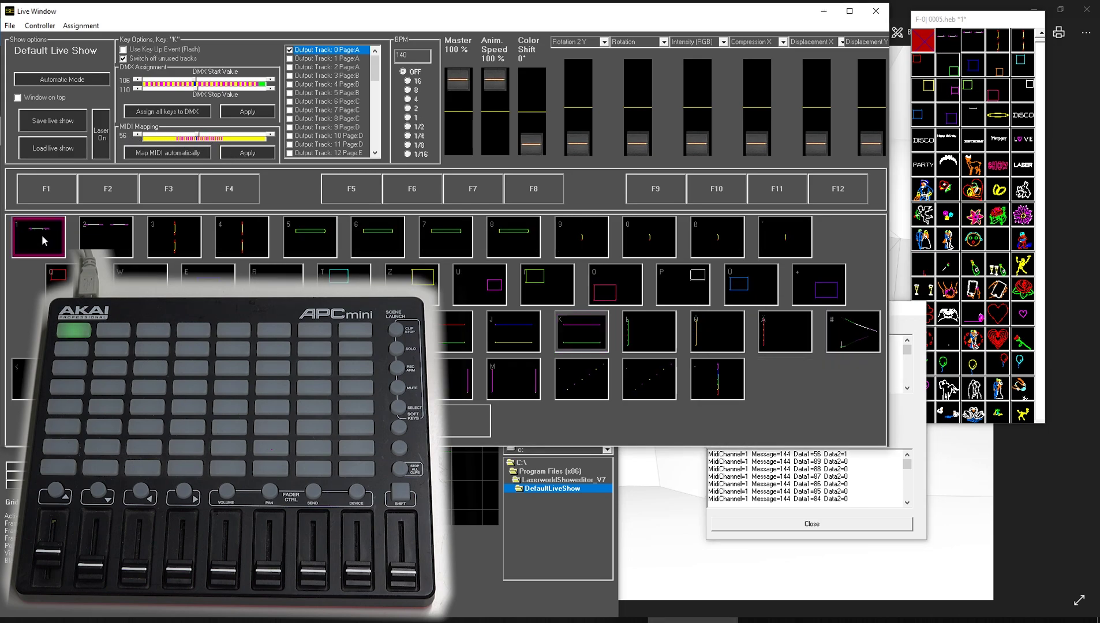
{"action": "double_click", "coordinate": [271, 135]}
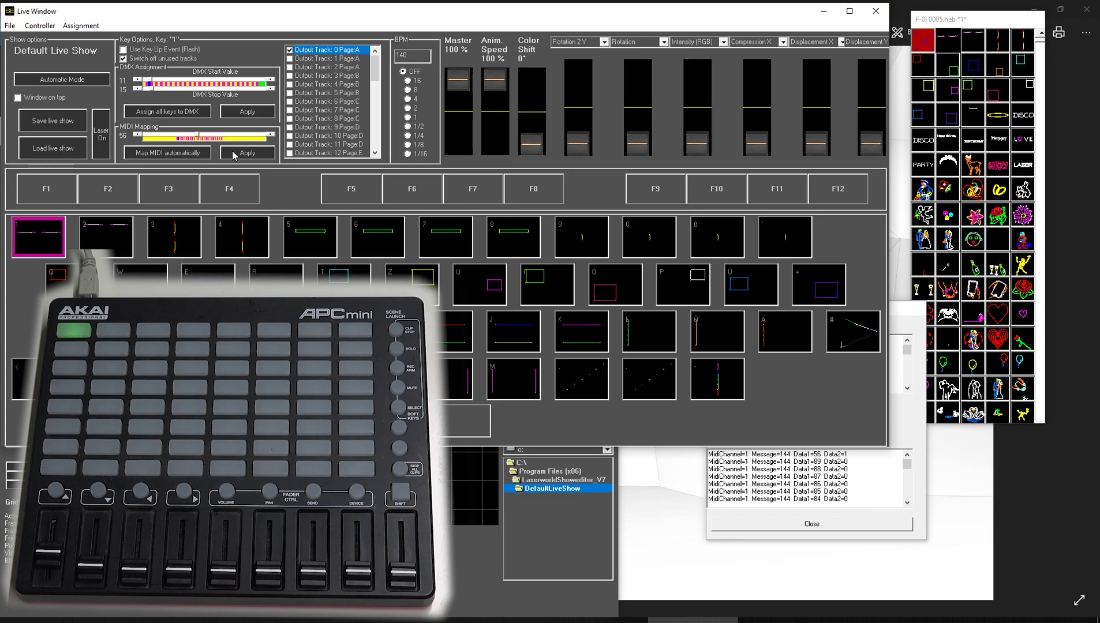
{"action": "left_click", "coordinate": [249, 159]}
Step: Map figure tile 2 to note 57, then verify tiles 1 and 2 read 56 and 57
{"action": "left_click", "coordinate": [124, 228]}
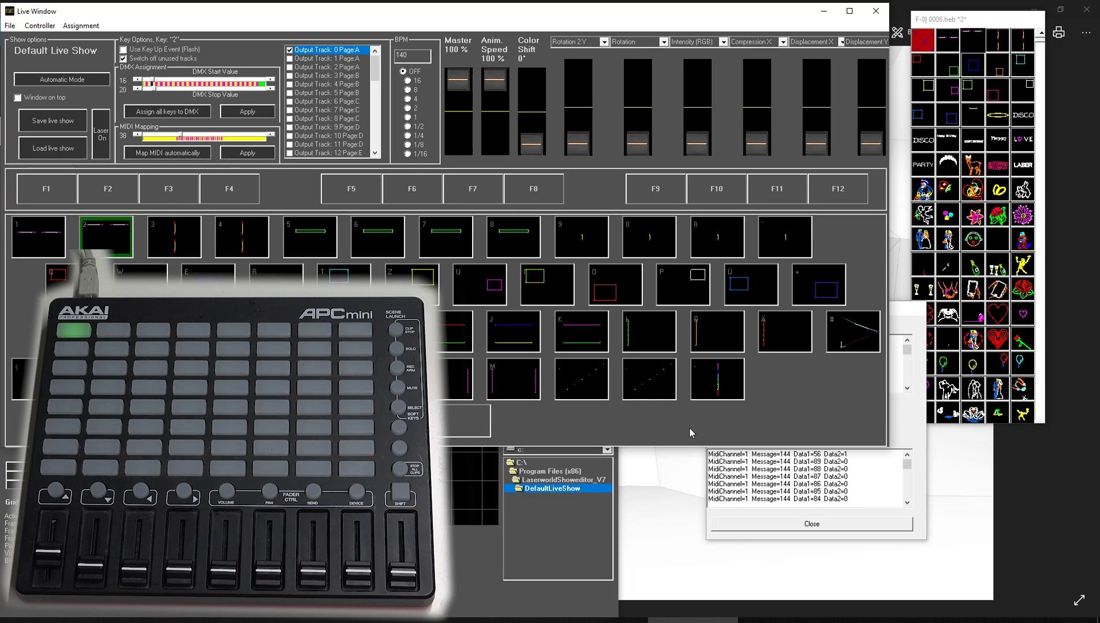
{"action": "left_click", "coordinate": [791, 492]}
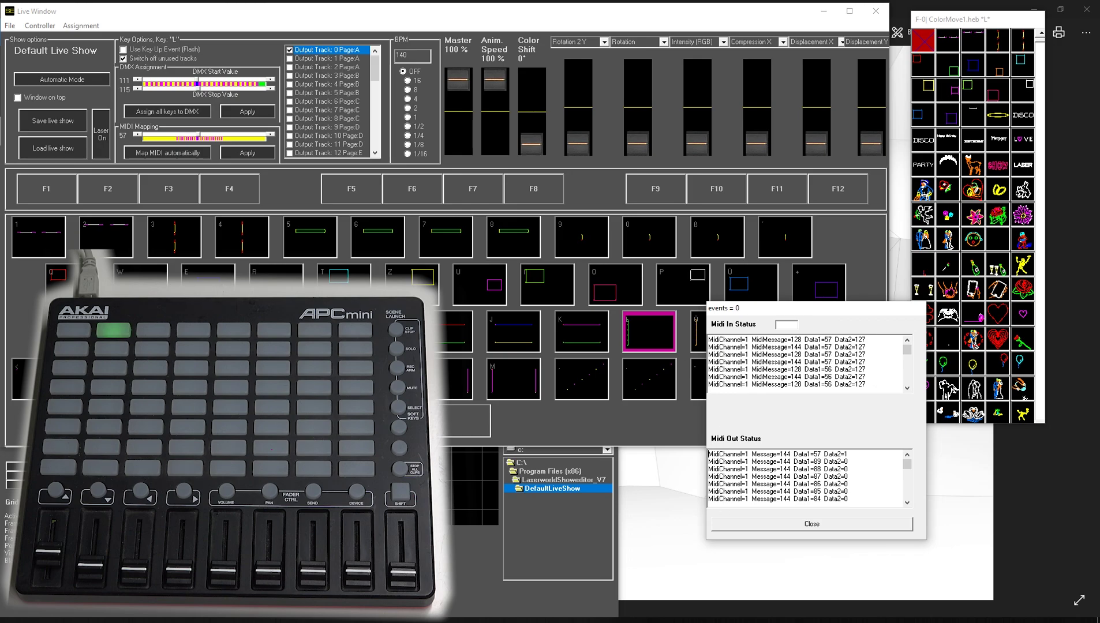
{"action": "left_click", "coordinate": [227, 150]}
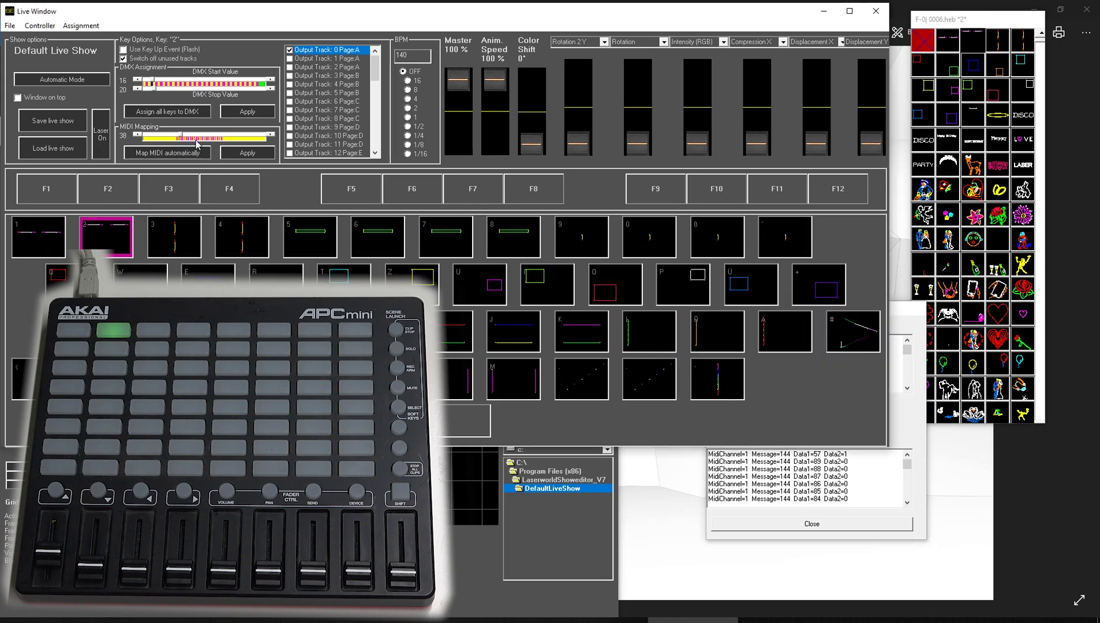
{"action": "scroll", "coordinate": [227, 139], "scroll_direction": "down", "scroll_amount": 3}
{"action": "scroll", "coordinate": [226, 138], "scroll_direction": "down", "scroll_amount": 3}
{"action": "scroll", "coordinate": [226, 138], "scroll_direction": "down", "scroll_amount": 2}
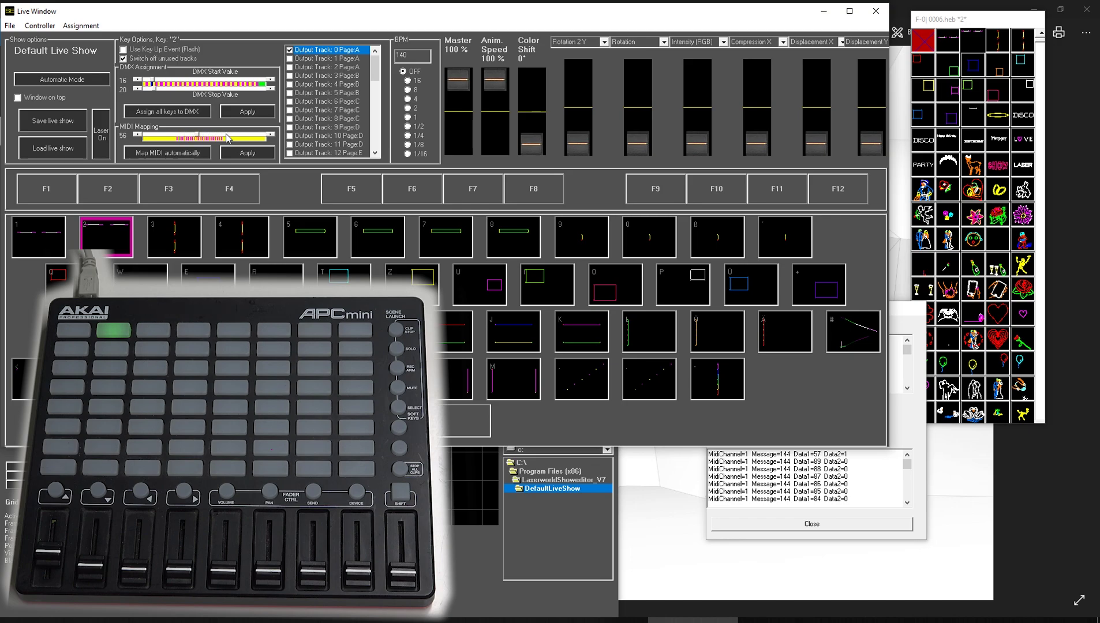
{"action": "left_click", "coordinate": [246, 155]}
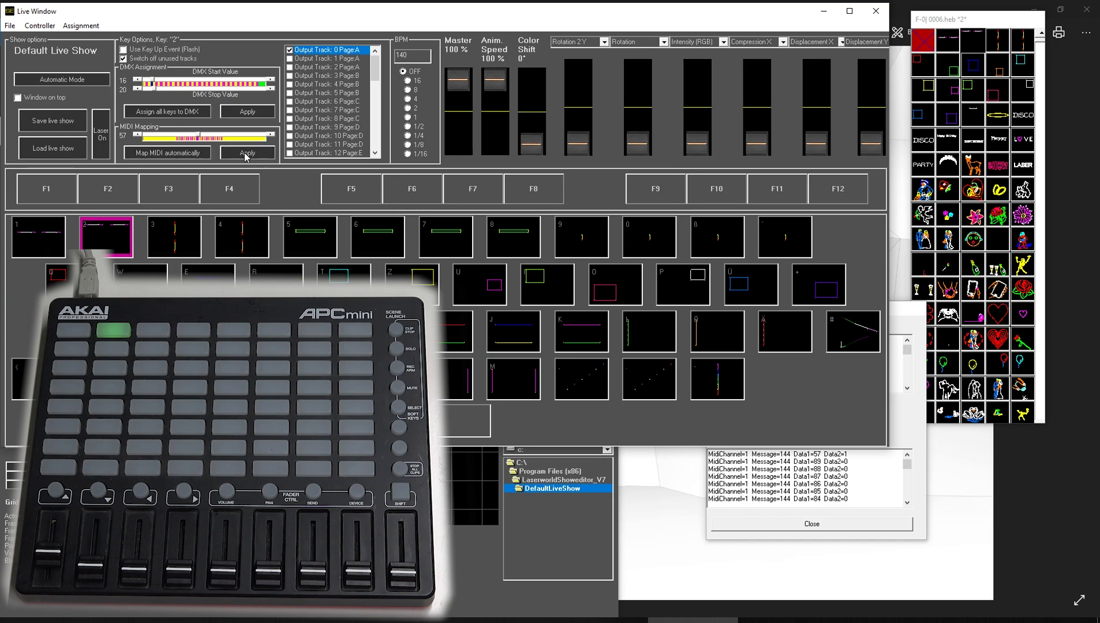
{"action": "left_click", "coordinate": [35, 232]}
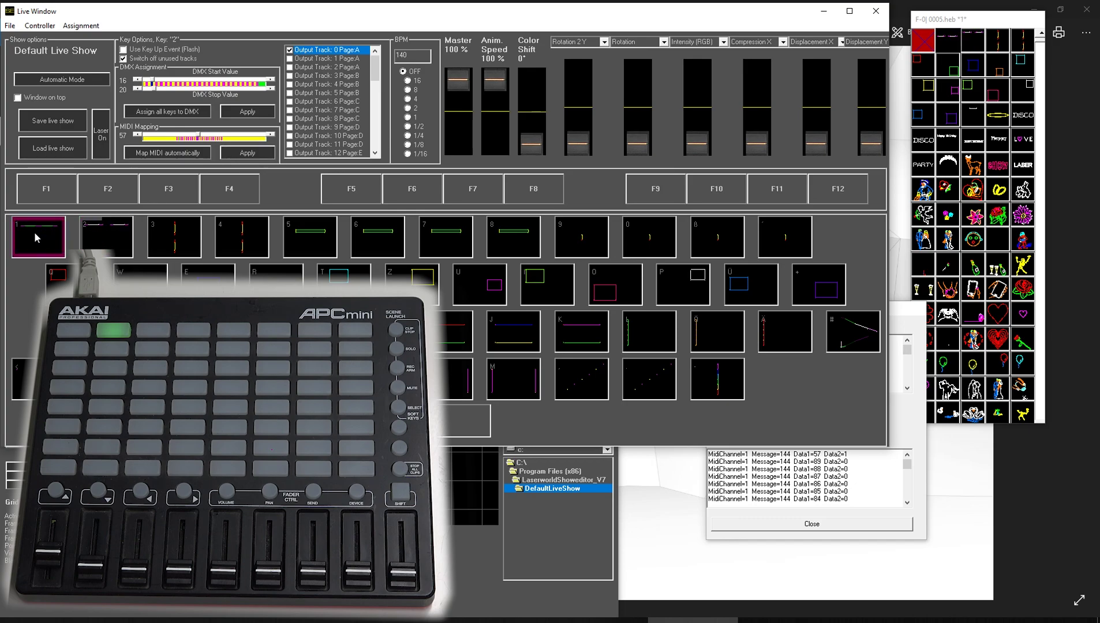
{"action": "left_click", "coordinate": [109, 237]}
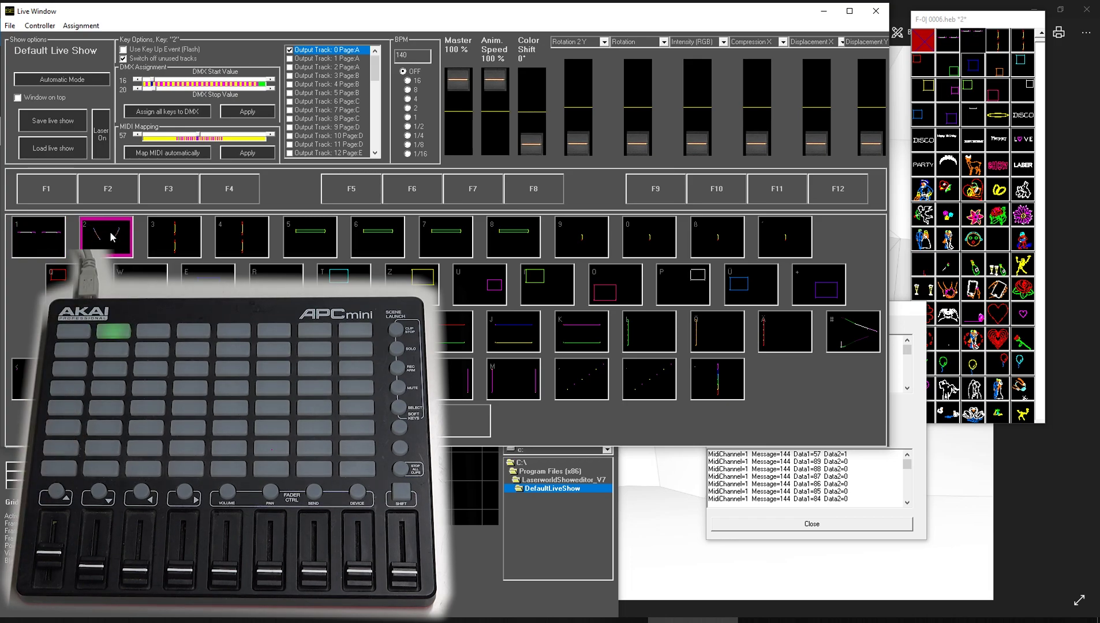
Step: Select figure tile 3 and step its MIDI Mapping slider up to note 58
{"action": "left_click", "coordinate": [174, 237]}
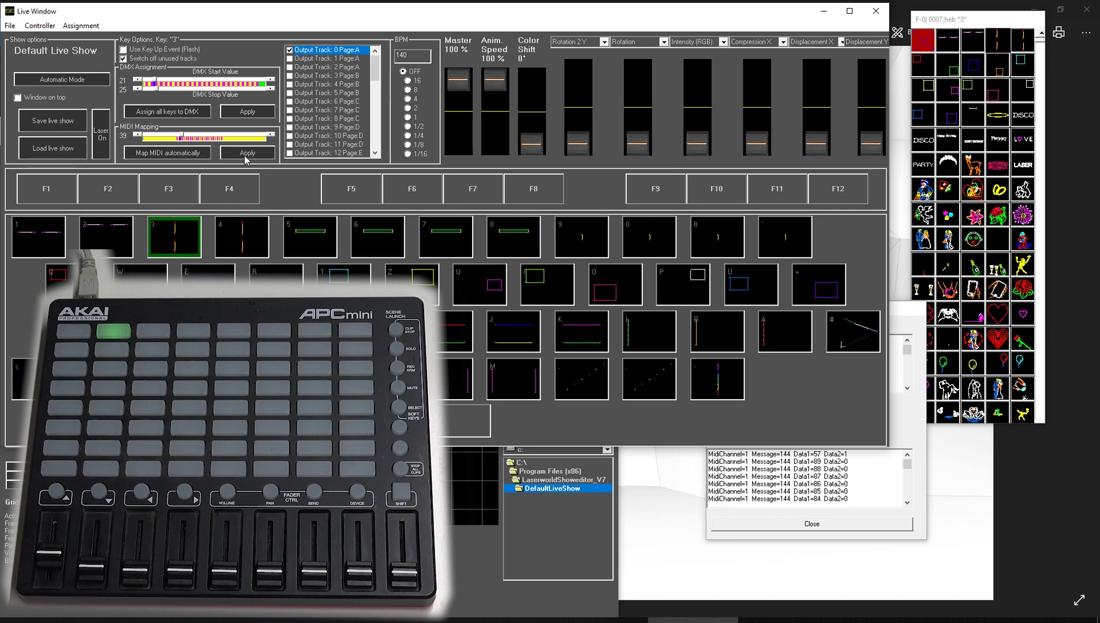
{"action": "left_click", "coordinate": [222, 137]}
{"action": "left_click", "coordinate": [221, 137]}
{"action": "left_click", "coordinate": [221, 138]}
{"action": "left_click", "coordinate": [221, 138]}
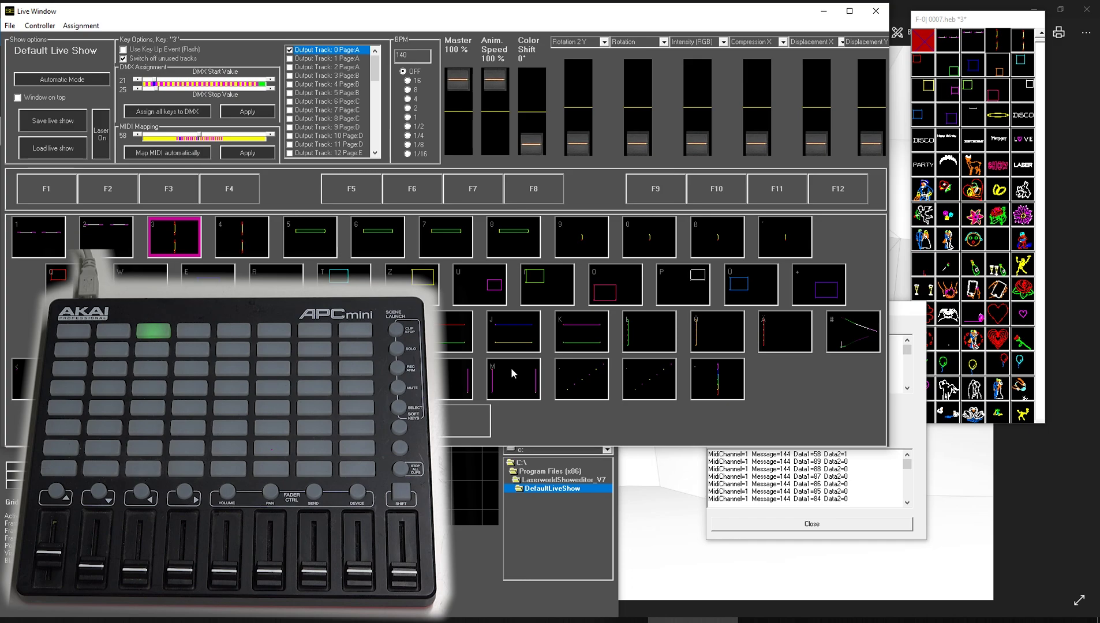
{"action": "left_click", "coordinate": [750, 469]}
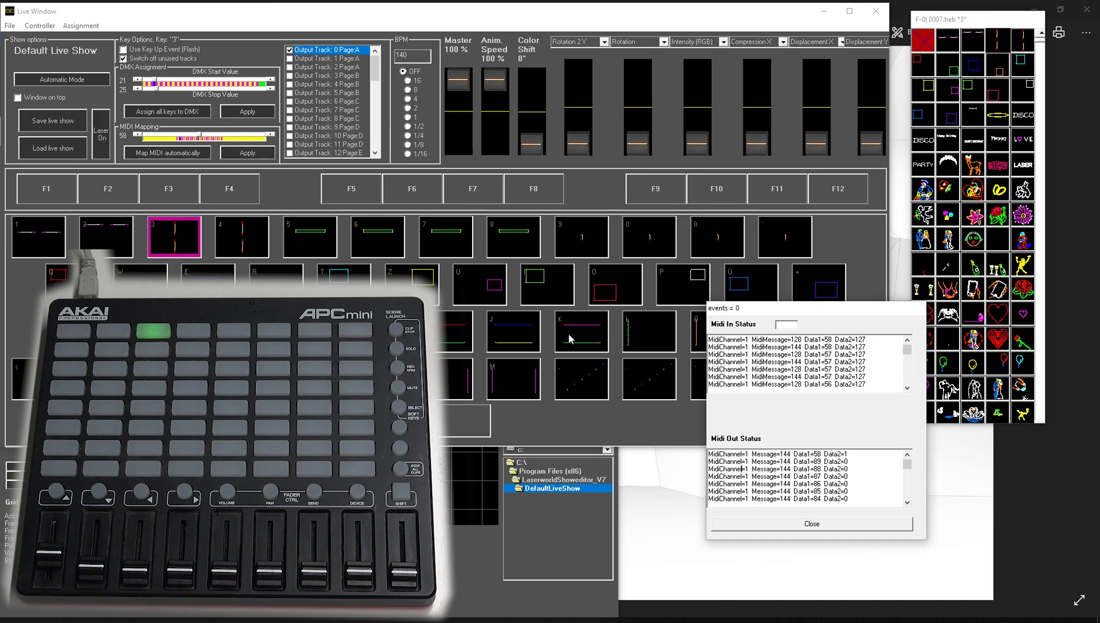
{"action": "left_click", "coordinate": [547, 316]}
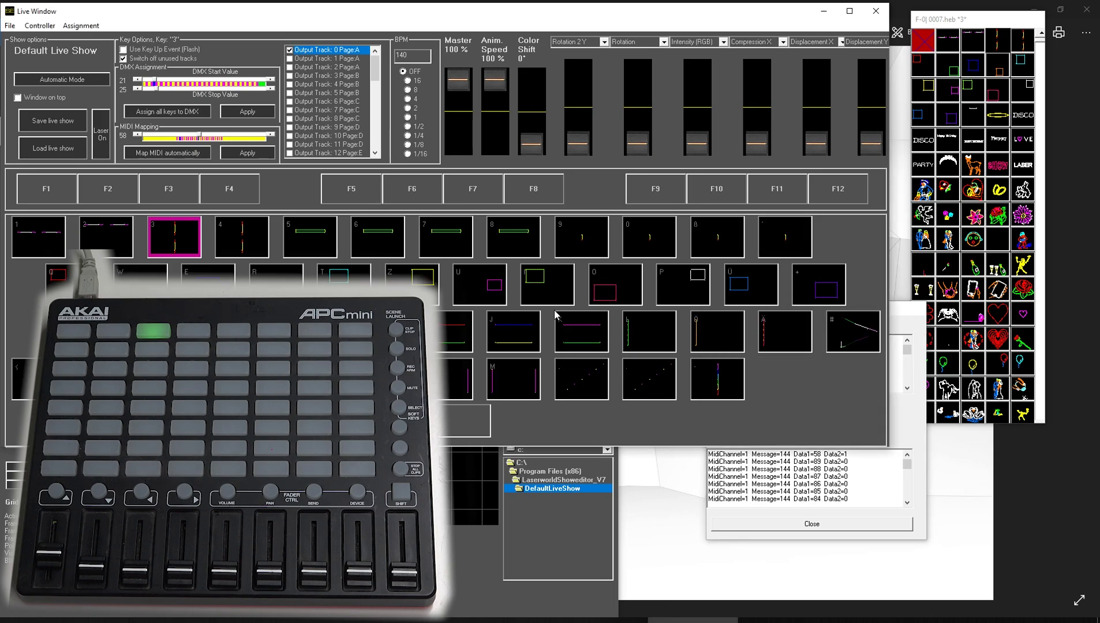